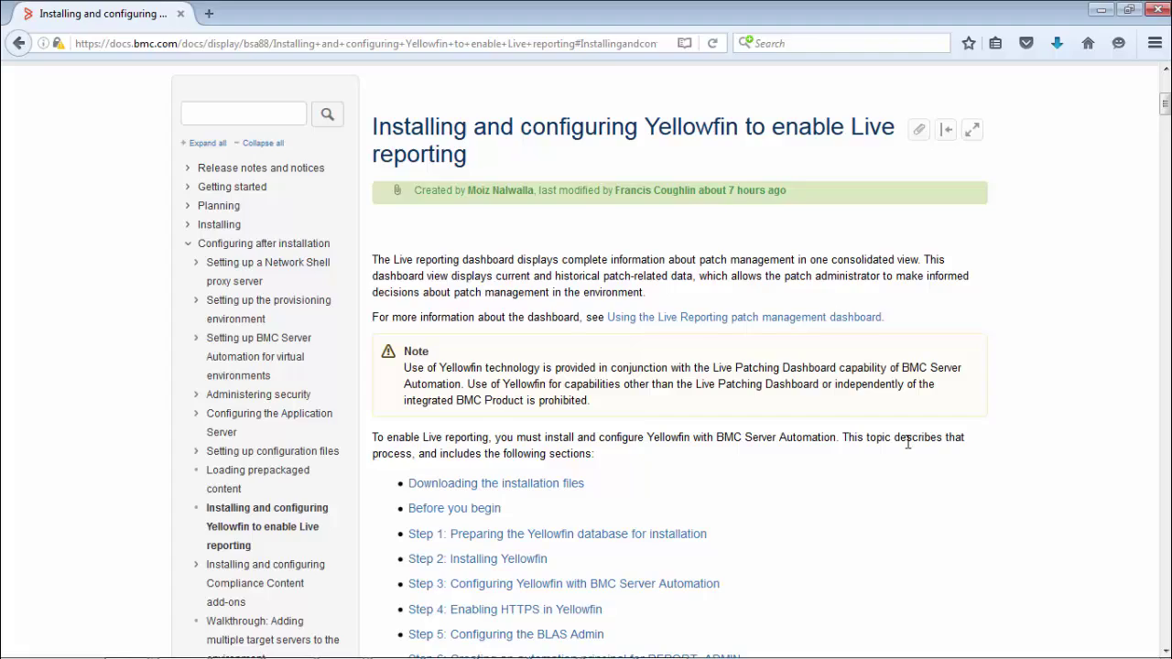
# Step: Scroll the documentation through Steps 1–3 down to 'Step 4: Enabling HTTPS in Yellowfin'
pyautogui.scroll(-15, 907, 442)
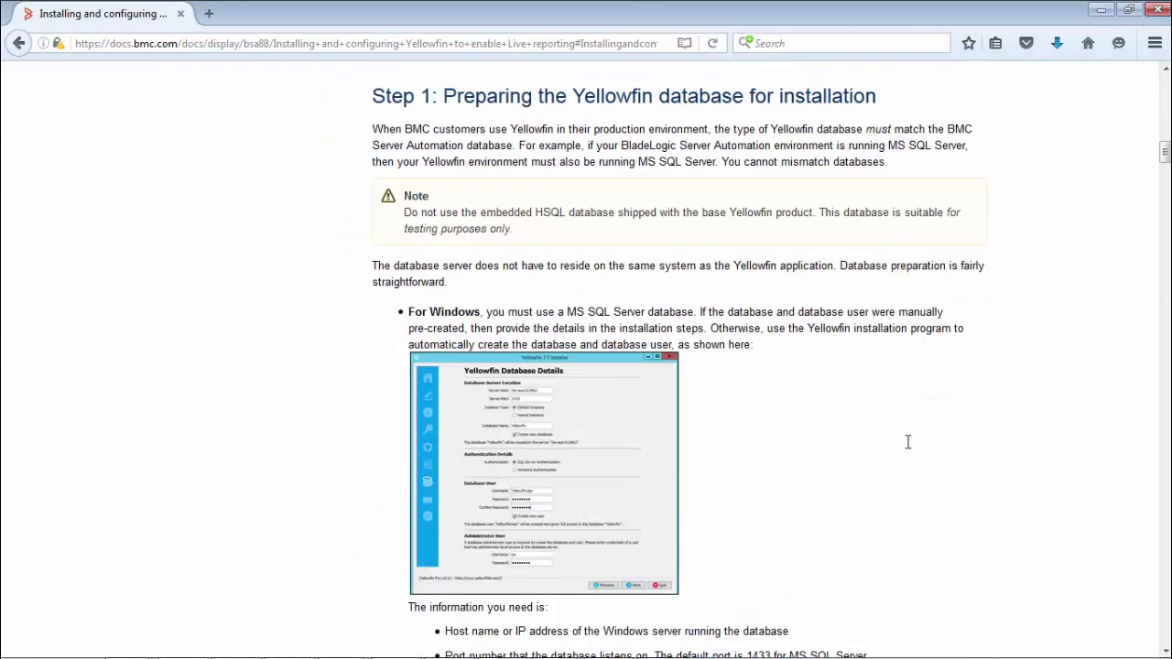
pyautogui.scroll(-15, 908, 442)
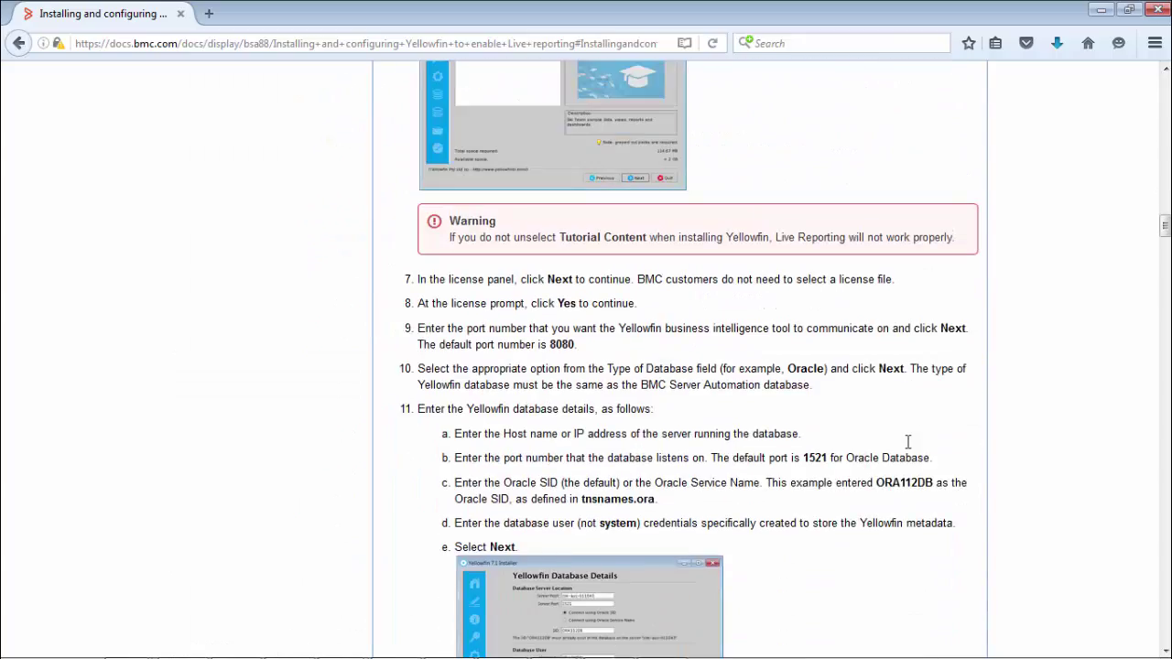
pyautogui.scroll(5, 907, 443)
pyautogui.scroll(-5, 907, 442)
pyautogui.scroll(-5, 908, 443)
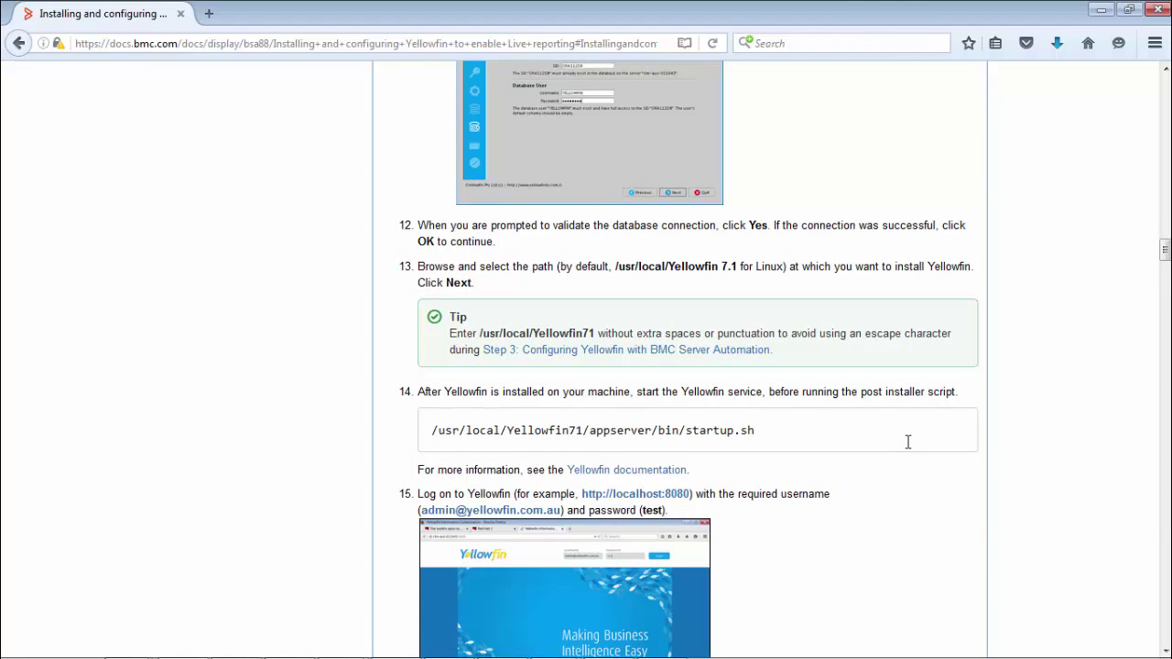
pyautogui.scroll(-5, 907, 443)
pyautogui.scroll(-4, 907, 442)
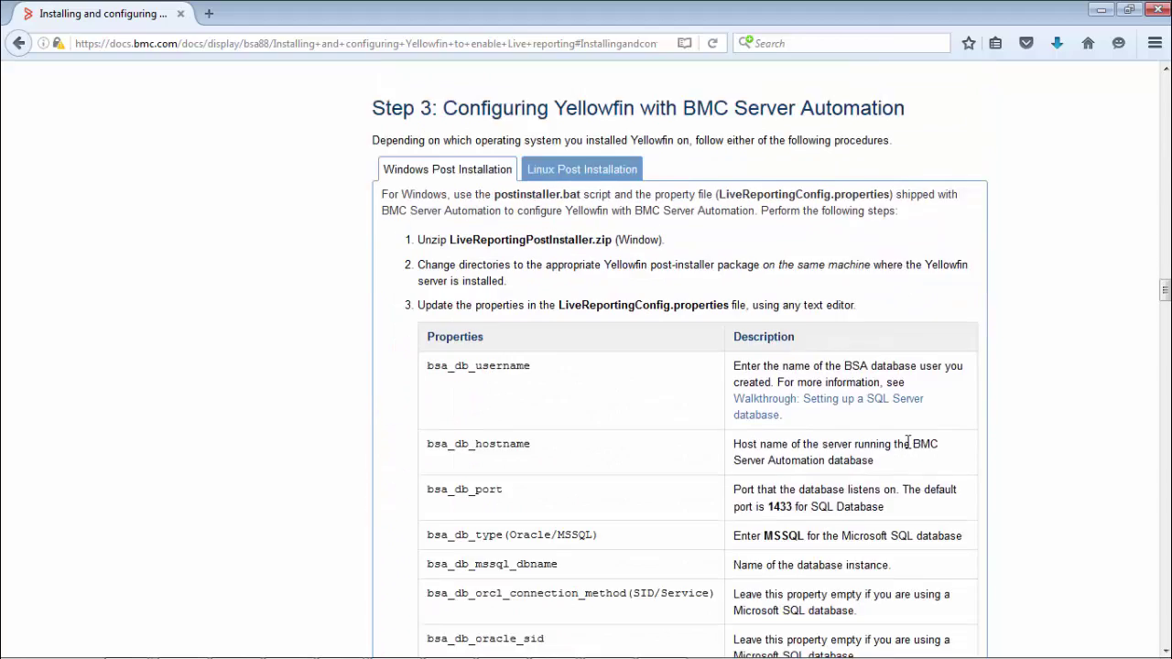
pyautogui.scroll(1, 907, 443)
pyautogui.scroll(-1, 963, 244)
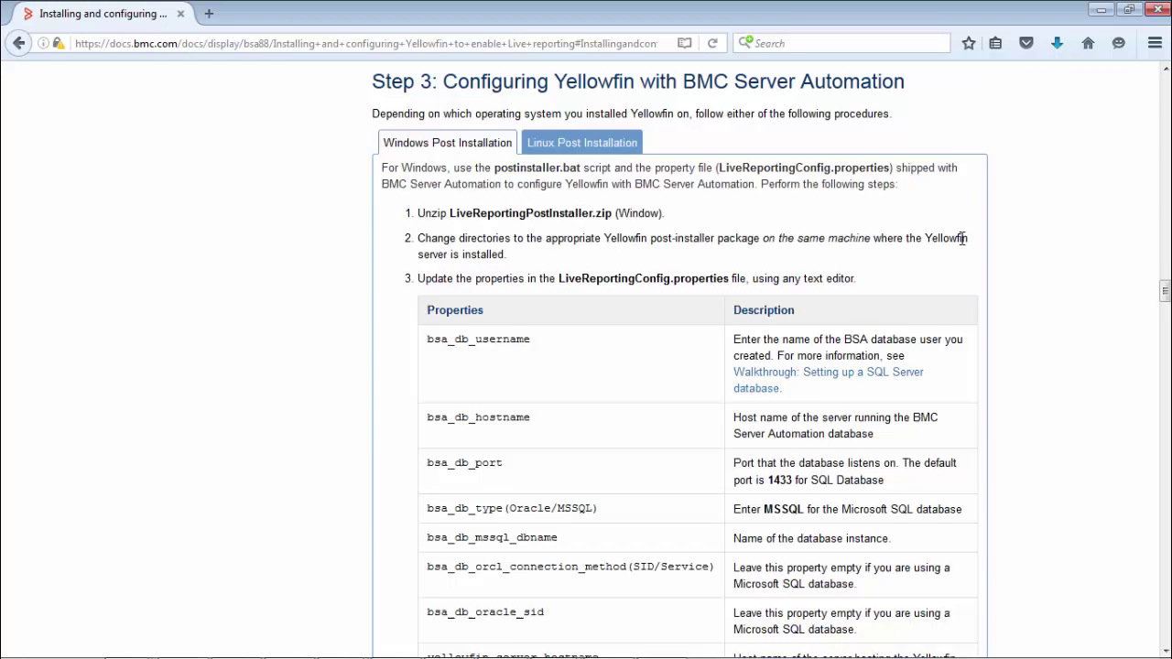
pyautogui.scroll(-15, 962, 238)
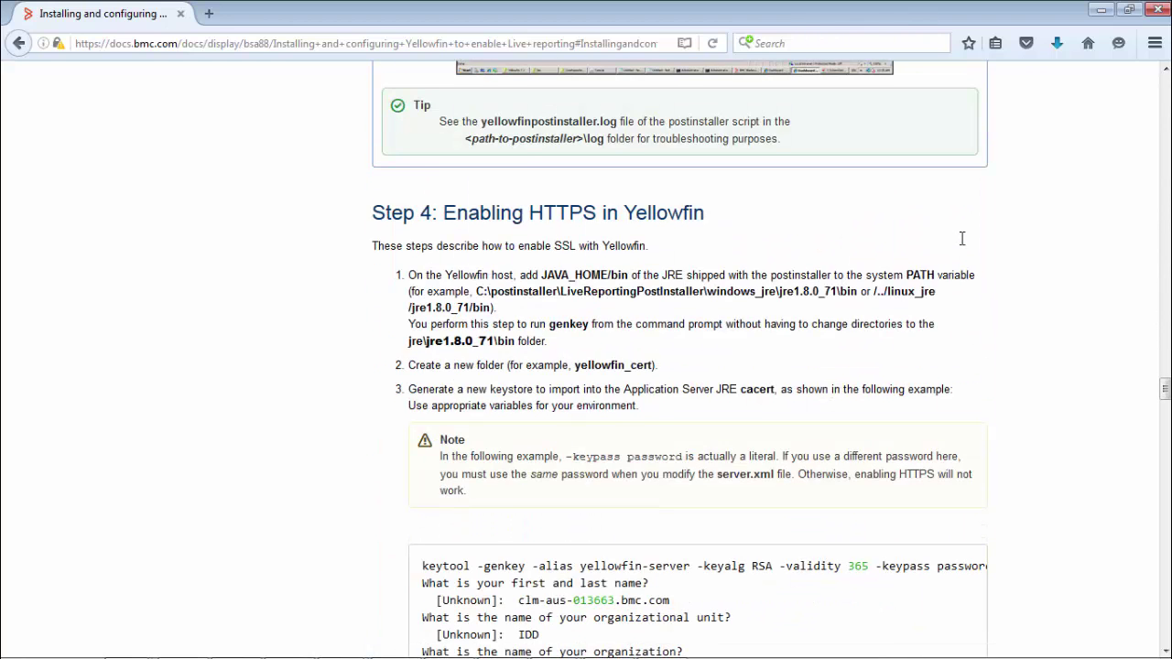
pyautogui.scroll(-2, 962, 238)
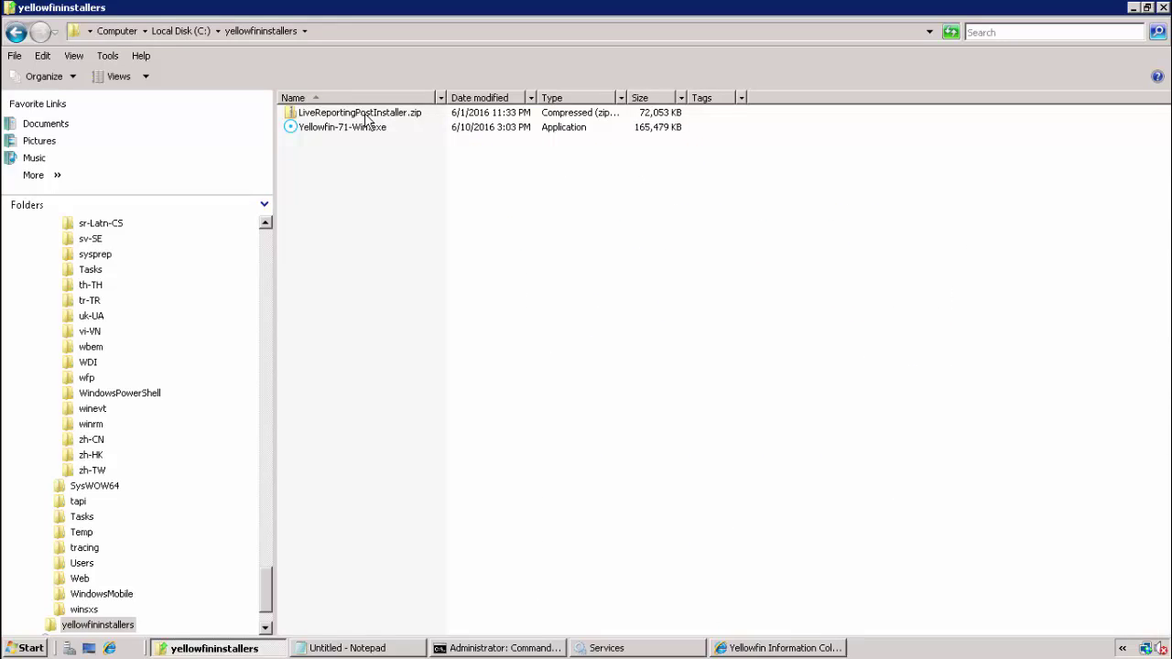
# Step: Extract LiveReportingPostInstaller.zip and maximize the extracted LiveReportingPostInstaller folder window
pyautogui.click(368, 114)
pyautogui.rightClick(366, 116)
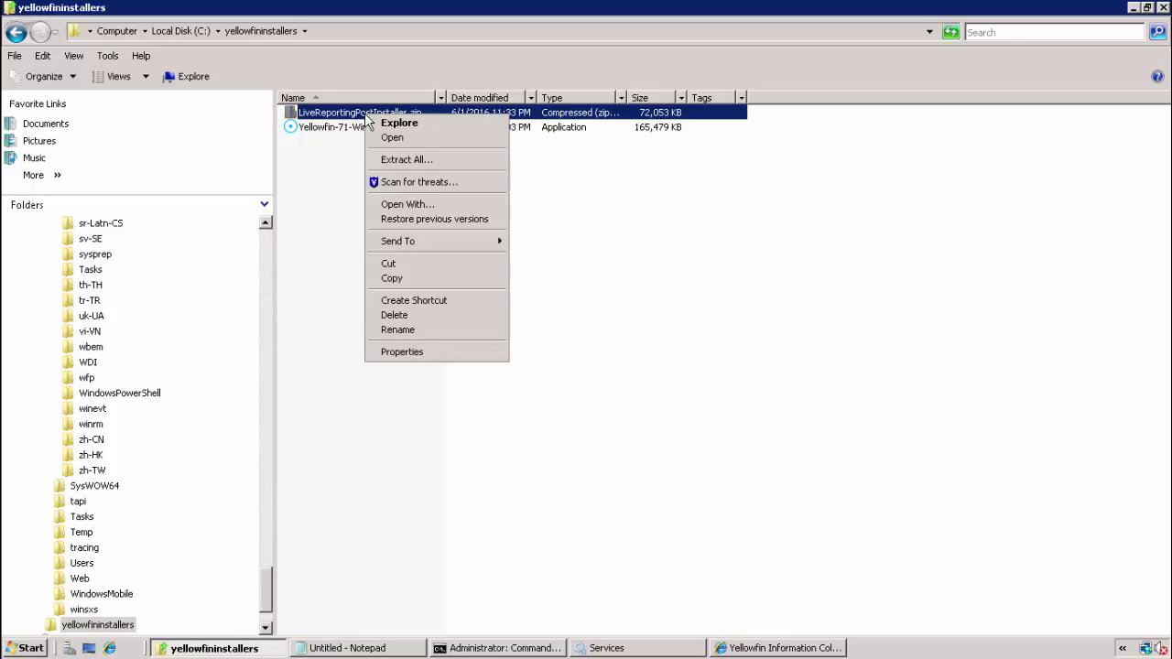
pyautogui.click(388, 160)
pyautogui.click(748, 487)
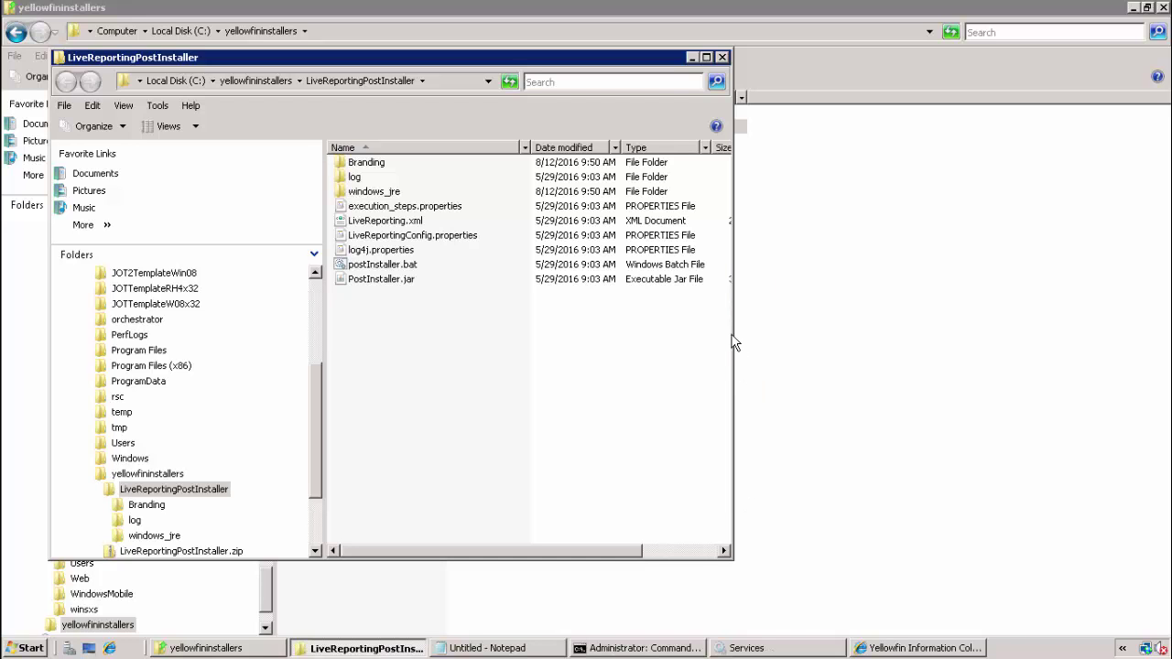
pyautogui.click(706, 57)
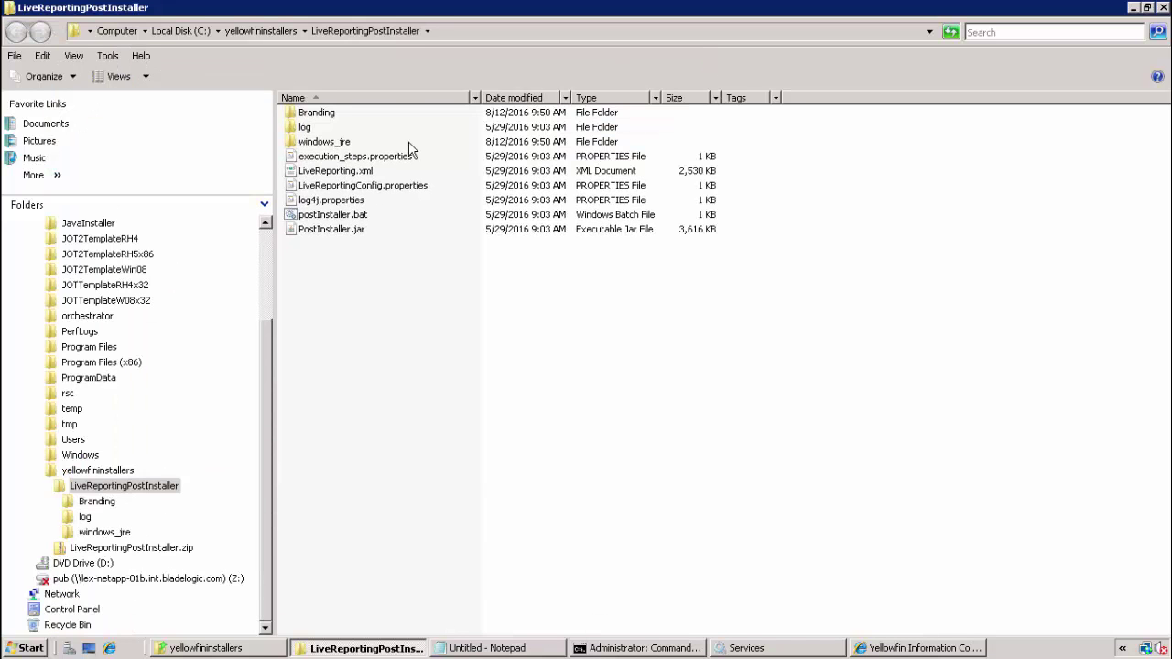
# Step: Open LiveReportingConfig.properties in WordPad and review the BSA database and Yellowfin server settings blocks
pyautogui.doubleClick(370, 188)
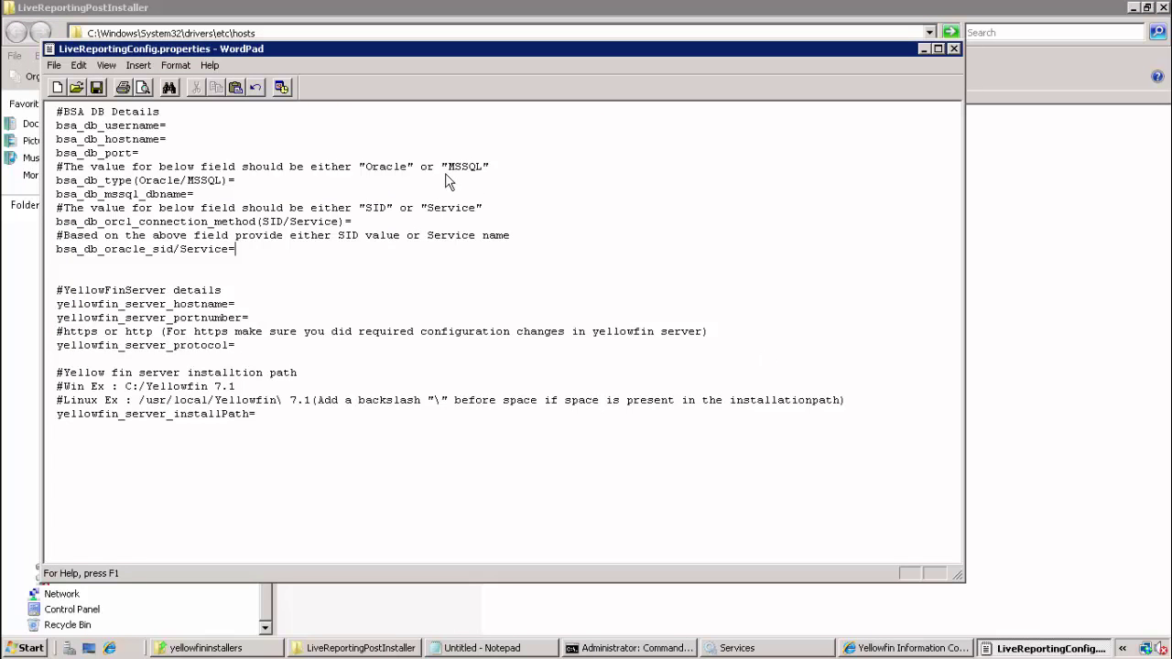
pyautogui.click(275, 148)
pyautogui.moveTo(259, 251); pyautogui.dragTo(103, 153)
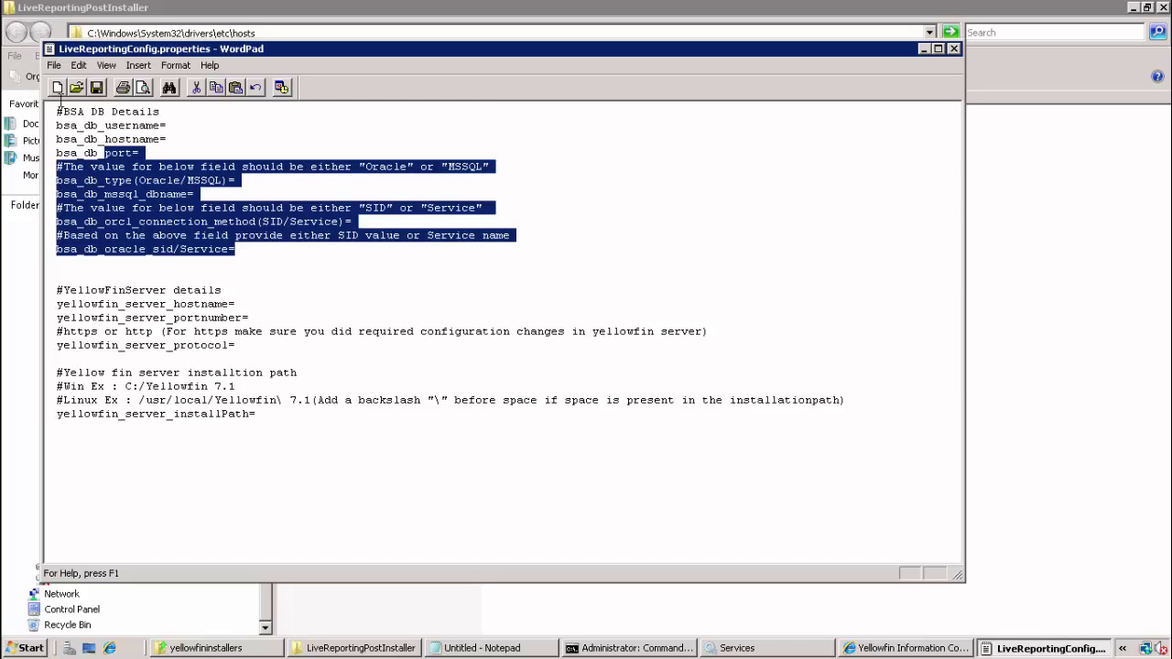
pyautogui.click(271, 415)
pyautogui.moveTo(271, 416); pyautogui.dragTo(57, 286)
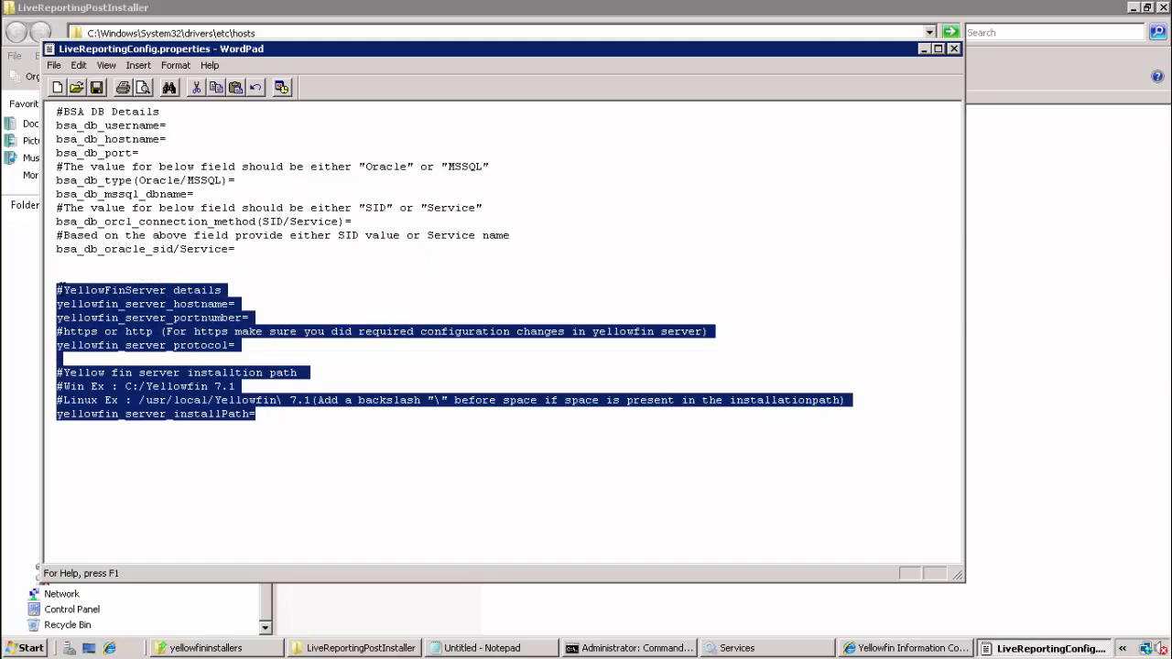
# Step: Fill in the BSA database user name, hostname mydbserver, port 1433 and type MSSQL
pyautogui.click(179, 125)
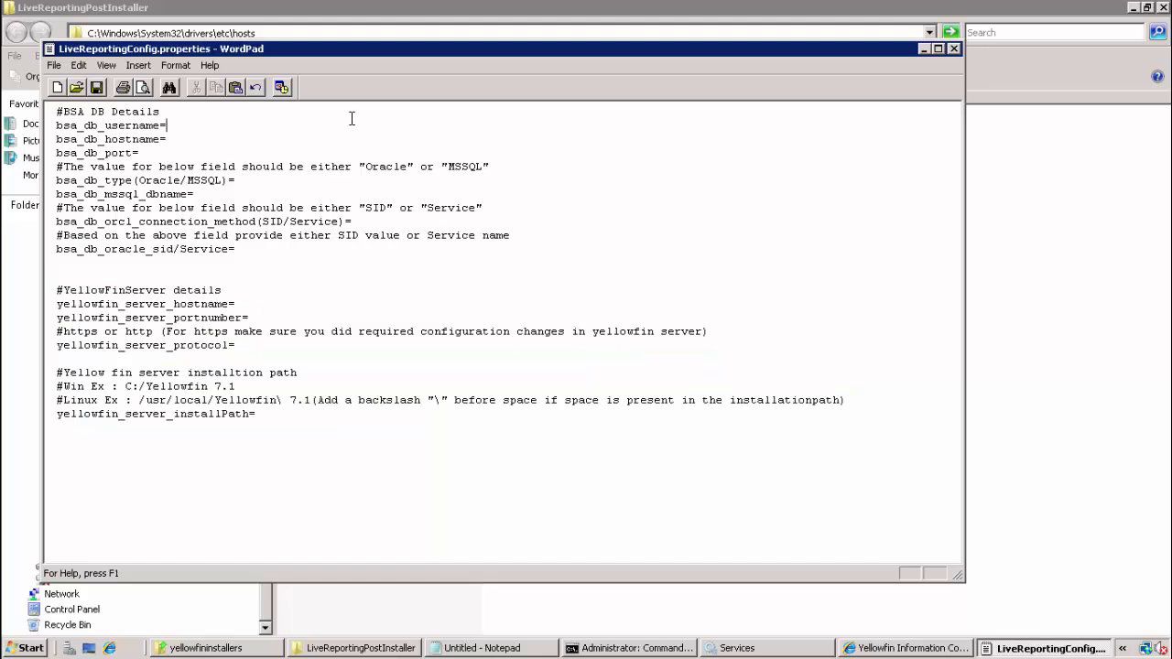
pyautogui.write('BSA88')
pyautogui.press('Down')
pyautogui.write('mydbserver')
pyautogui.press('Down')
pyautogui.write('1433')
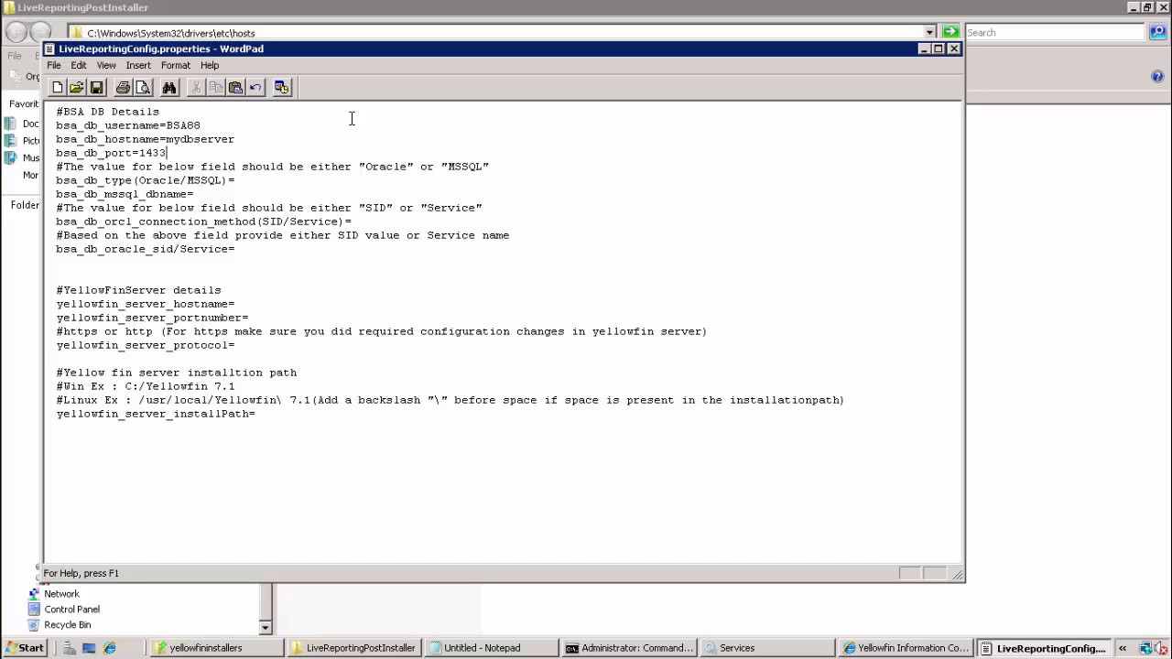
pyautogui.press('Down')
pyautogui.press('Down')
pyautogui.press('Right')
pyautogui.press('Right')
pyautogui.write('MSSQL')
# Step: Set bsa_db_mssql_dbname to BSA88, leaving the Oracle-only settings blank
pyautogui.press('Down')
pyautogui.write('BSAQ')
pyautogui.press('BackSpace')
pyautogui.write('88')
pyautogui.press('Down')
pyautogui.press('Down')
pyautogui.press('Left')
pyautogui.press('Left')
pyautogui.press('Left')
pyautogui.press('Left')
pyautogui.press('Left')
pyautogui.press('Left')
pyautogui.press('Left')
pyautogui.press('Left')
pyautogui.press('Left')
pyautogui.press('Left')
pyautogui.press('Left')
pyautogui.press('Left')
pyautogui.press('Left')
pyautogui.press('Left')
pyautogui.press('Left')
pyautogui.press('Left')
pyautogui.press('Left')
pyautogui.press('Left')
pyautogui.press('Left')
pyautogui.press('Left')
pyautogui.press('Down')
pyautogui.press('Down')
pyautogui.press('Down')
pyautogui.hotkey('ctrl', 'End')
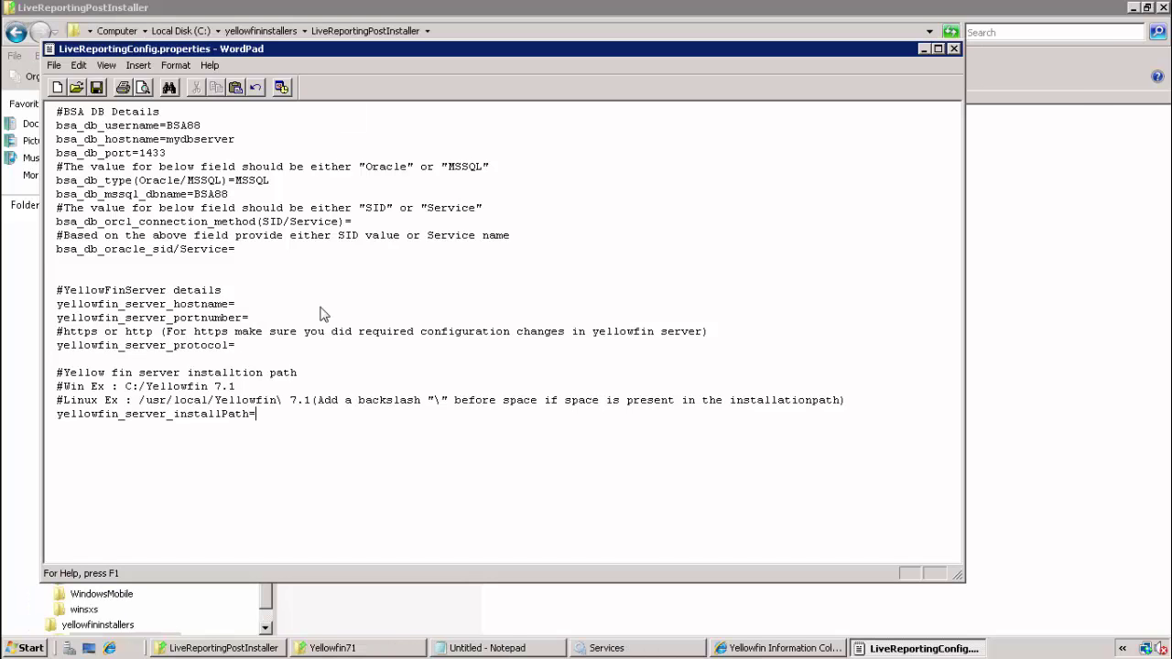
# Step: Set the Yellowfin server hostname yfhost1, port 8082 and protocol http
pyautogui.click(320, 306)
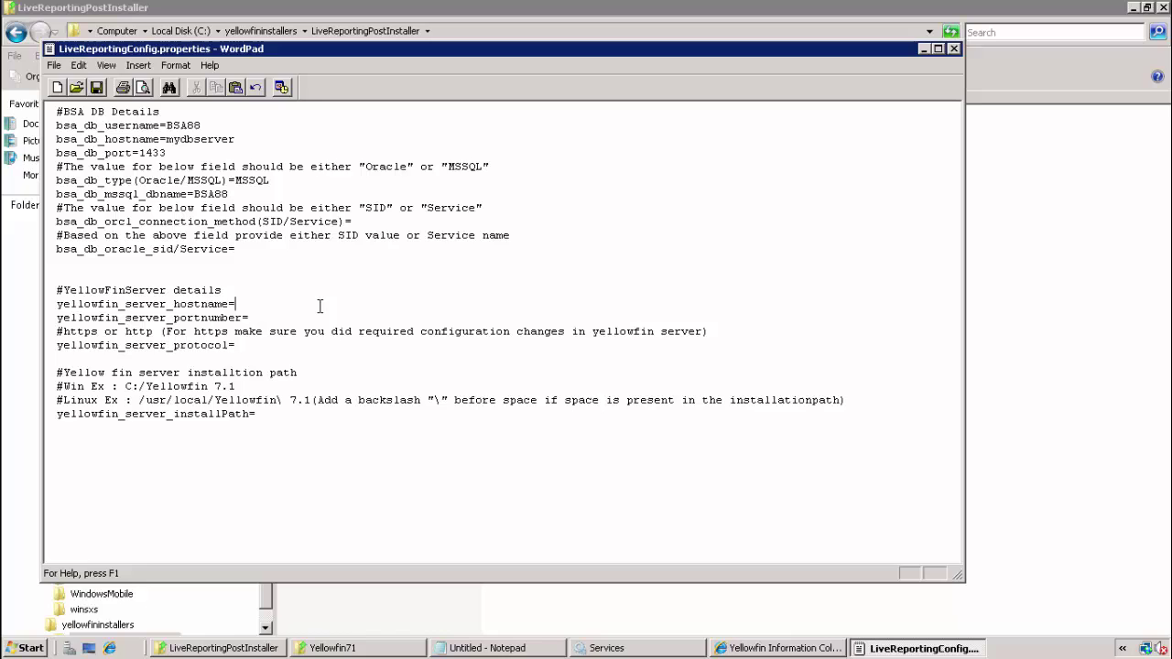
pyautogui.write('yfhost1')
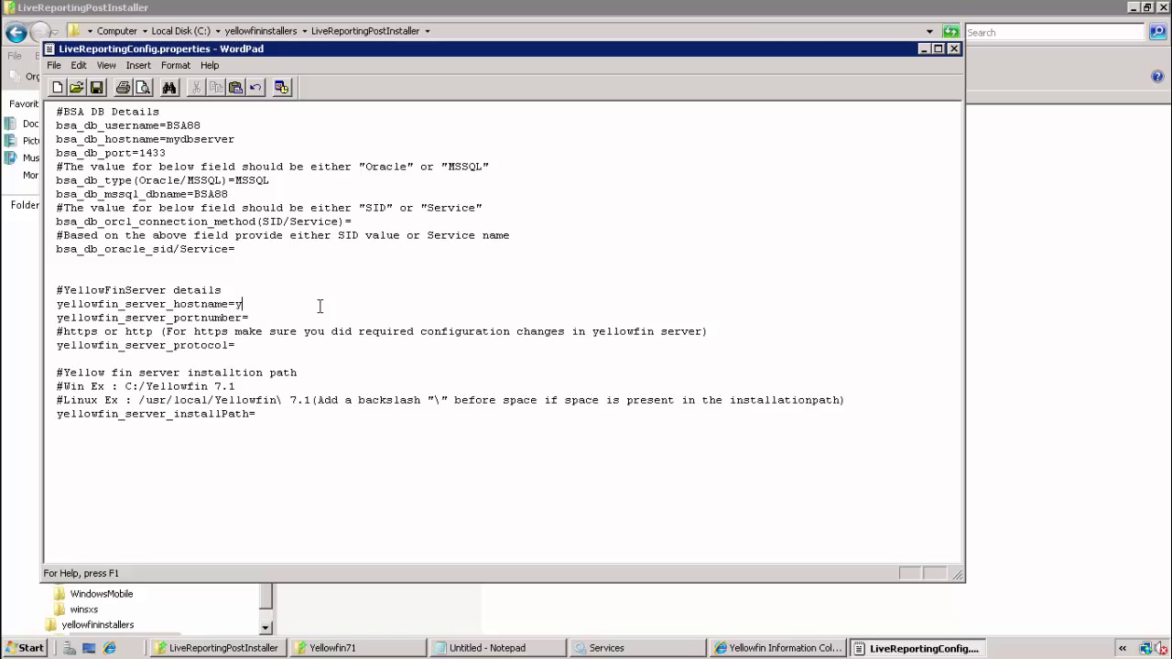
pyautogui.press('Down')
pyautogui.write('8082')
pyautogui.press('Down')
pyautogui.press('Down')
pyautogui.write('http')
# Step: Paste the install path C:/Users/Administrator/Yellowfin71 and check its slashes
pyautogui.press('Down')
pyautogui.press('Down')
pyautogui.write('C:/Users/Administrator/Yellowfin71')
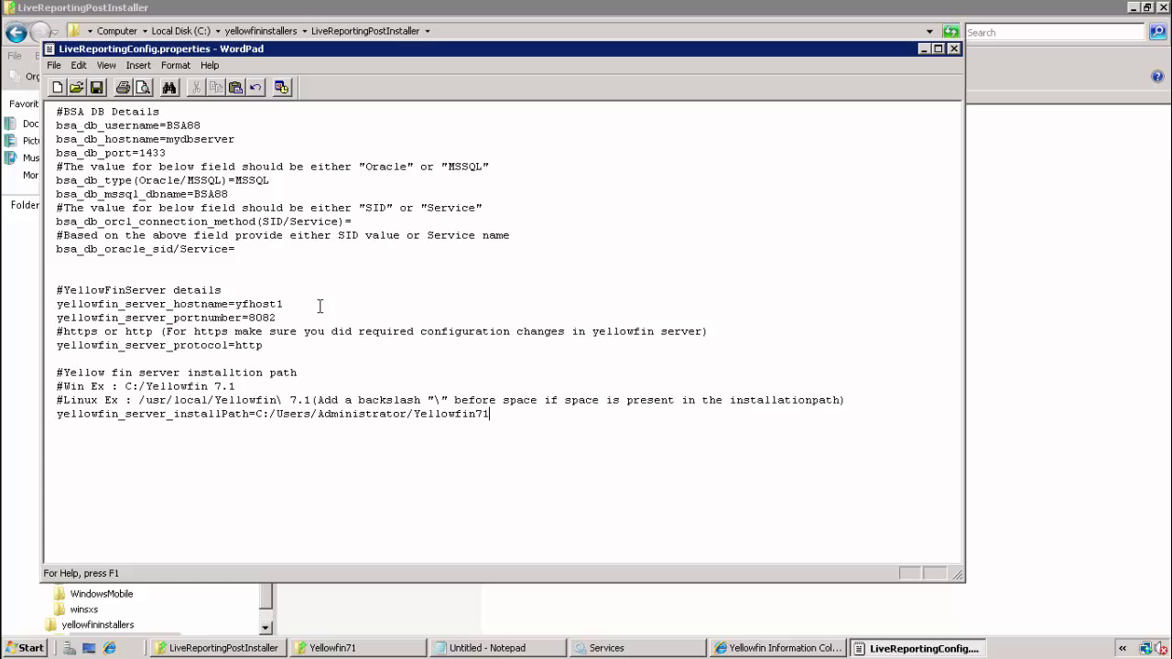
pyautogui.press('Left')
pyautogui.press('Left')
pyautogui.press('Left')
pyautogui.press('Left')
pyautogui.press('Left')
pyautogui.press('Up')
pyautogui.press('Down')
pyautogui.hotkey('shift', 'Left')
pyautogui.press('Down')
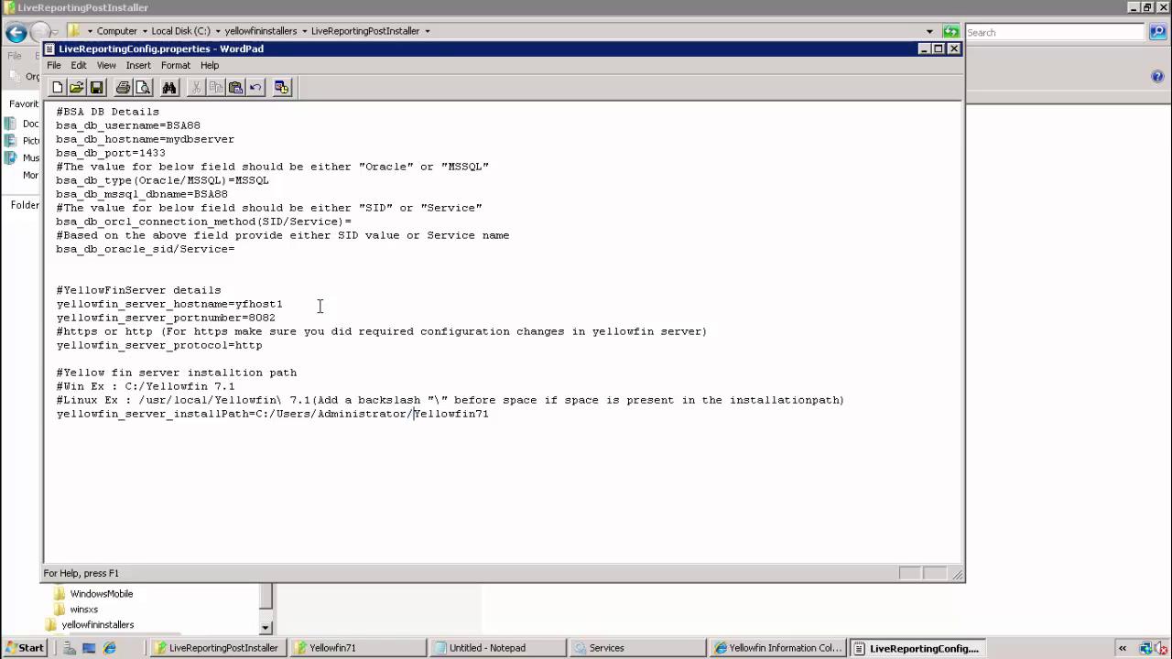
pyautogui.press('Left')
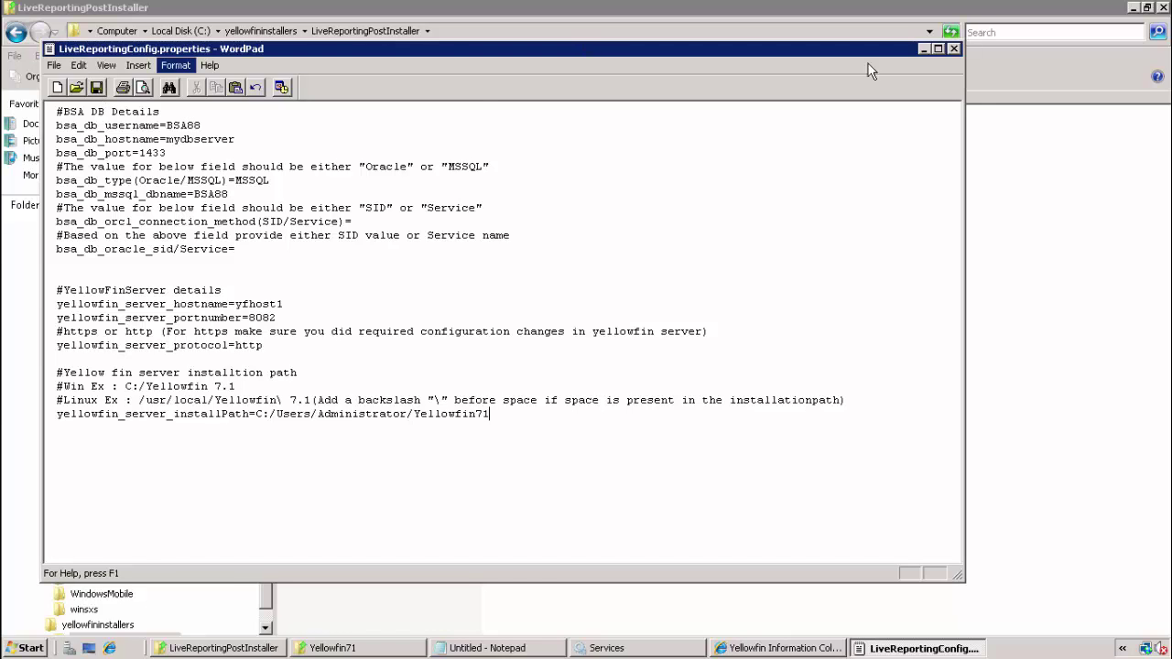
# Step: Close the properties file, select postInstaller.bat, and confirm the Yellowfin service shows Started
pyautogui.click(953, 48)
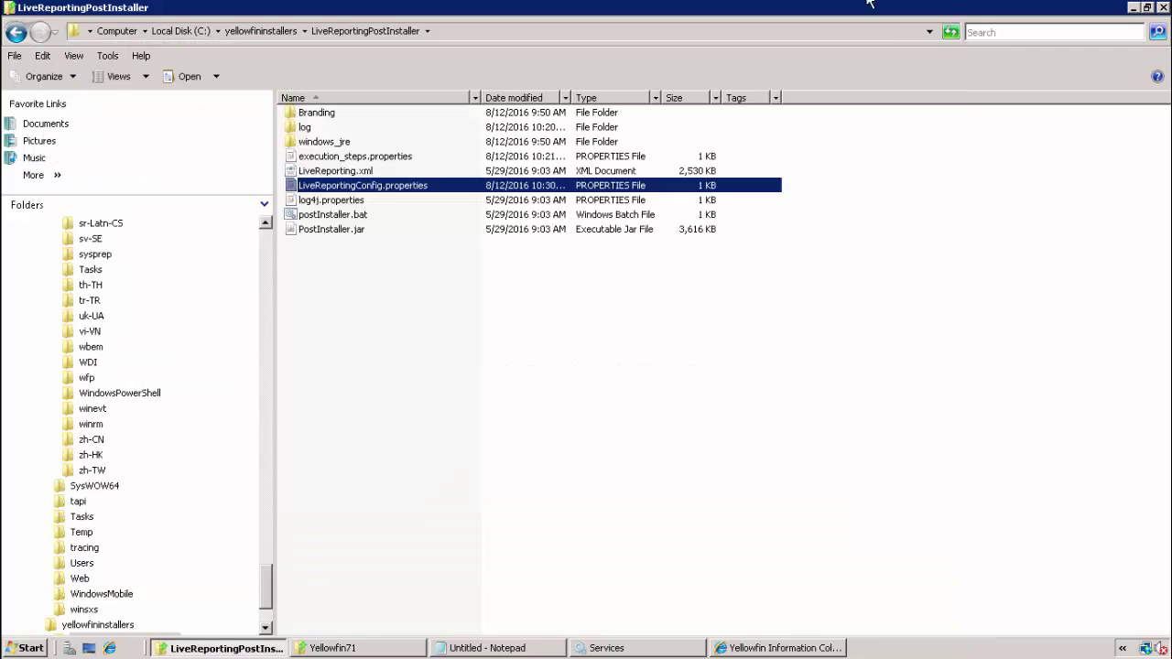
pyautogui.click(537, 218)
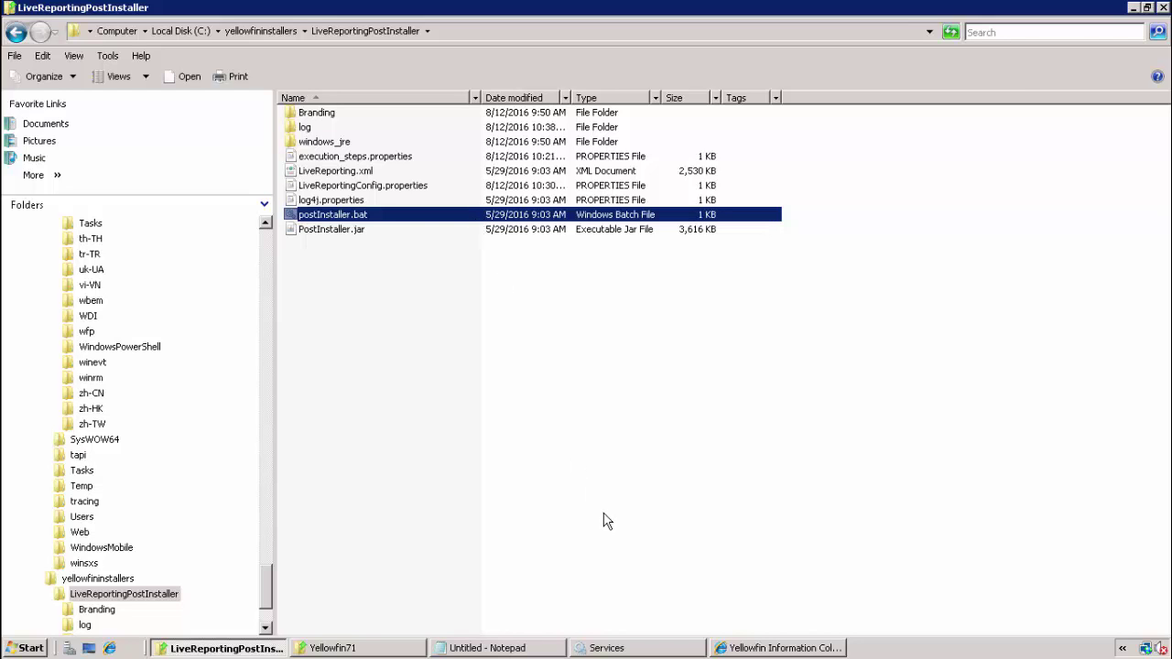
pyautogui.click(630, 648)
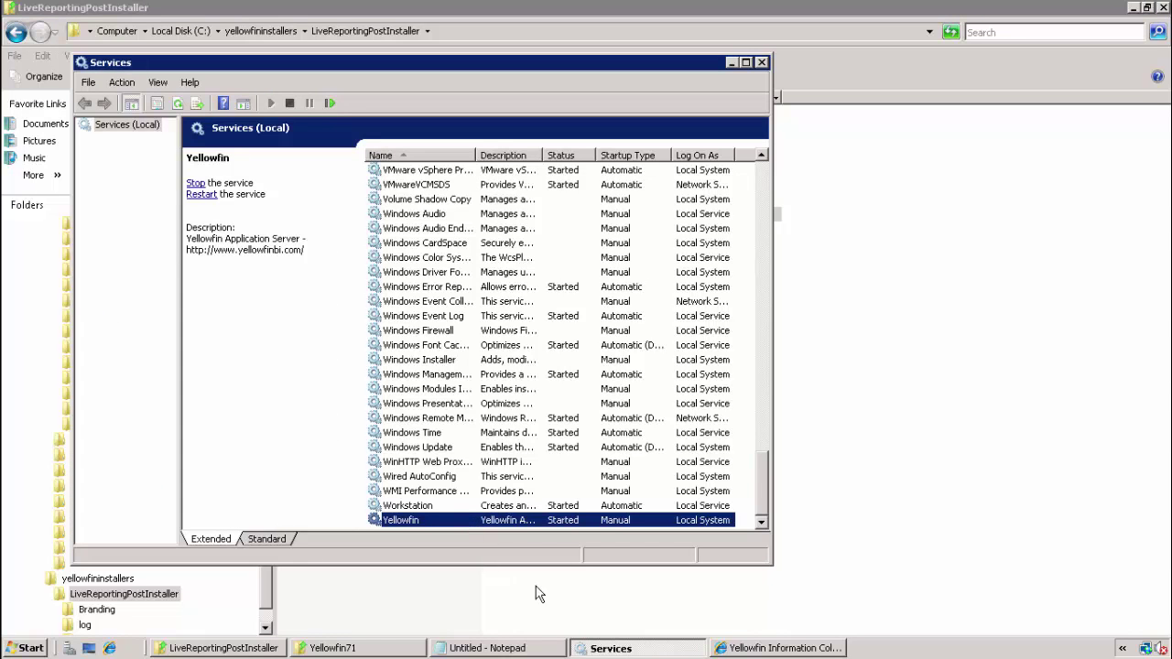
pyautogui.click(621, 649)
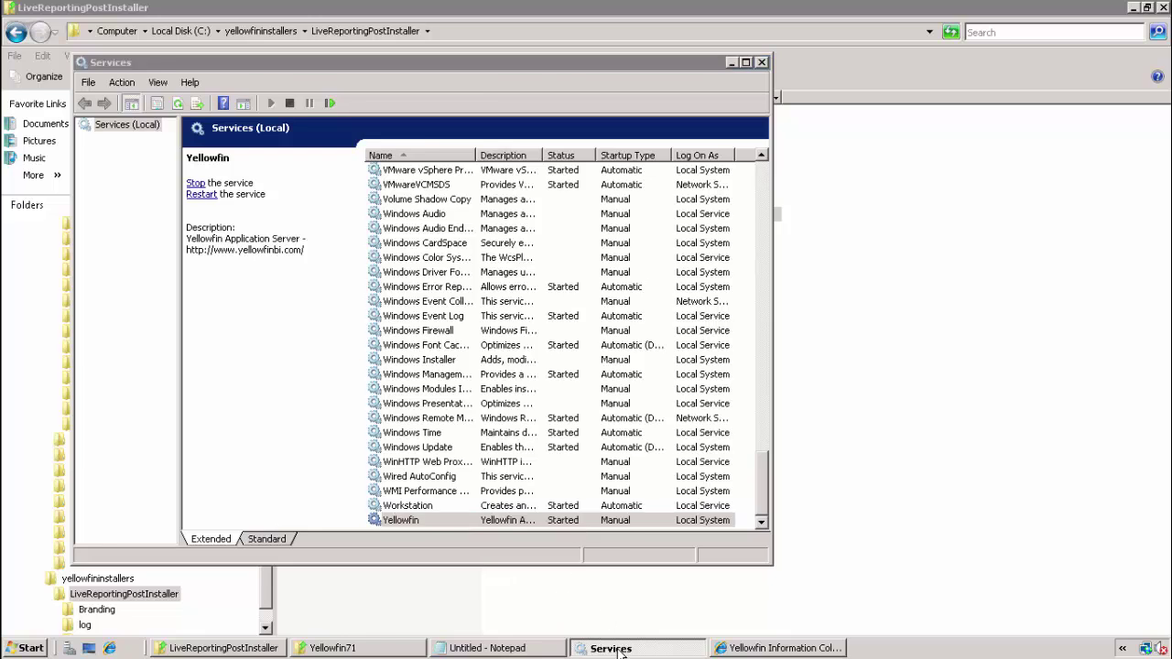
# Step: Launch Command Prompt as administrator and copy the LiveReportingPostInstaller folder path
pyautogui.click(22, 649)
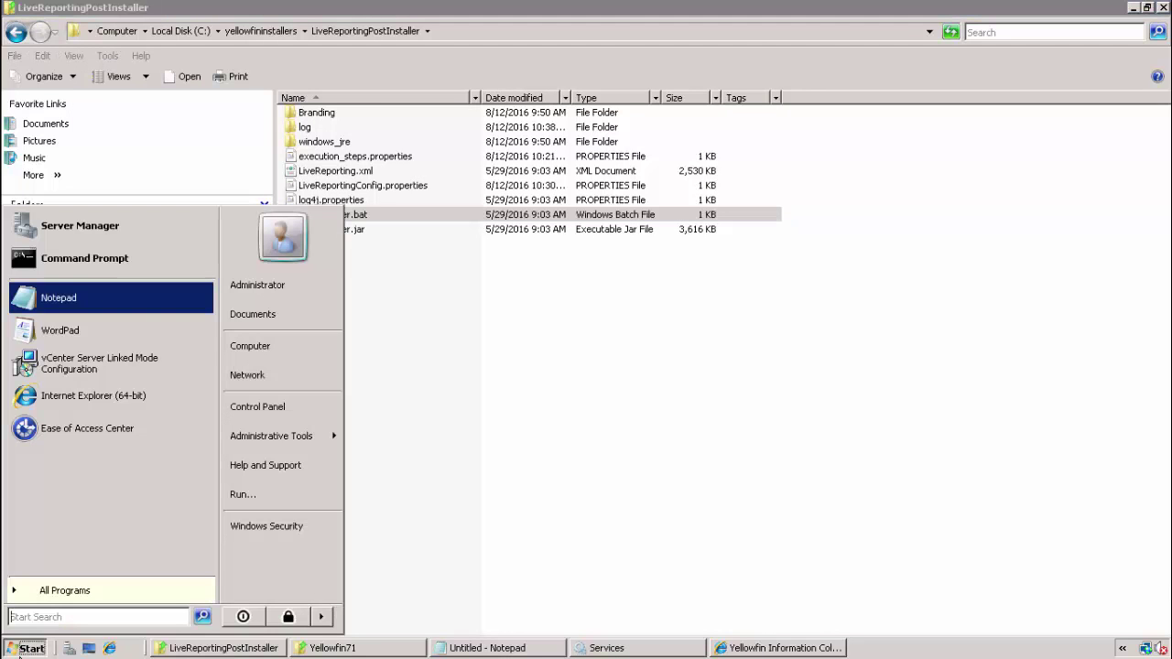
pyautogui.rightClick(72, 268)
pyautogui.click(95, 308)
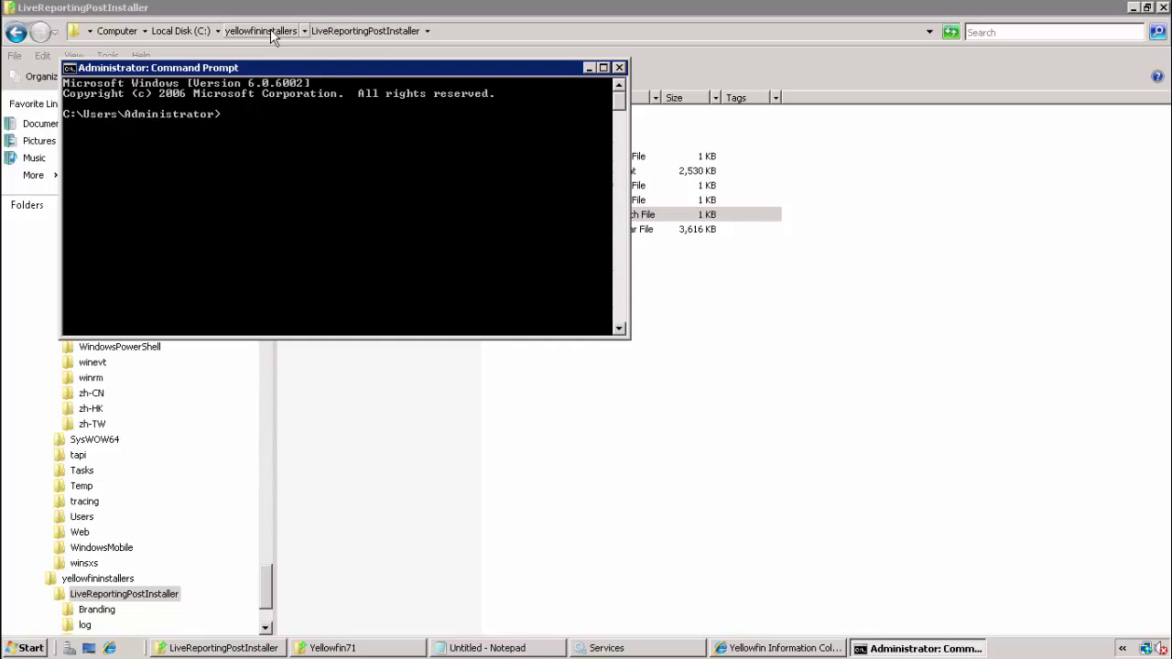
pyautogui.moveTo(269, 71); pyautogui.dragTo(448, 117)
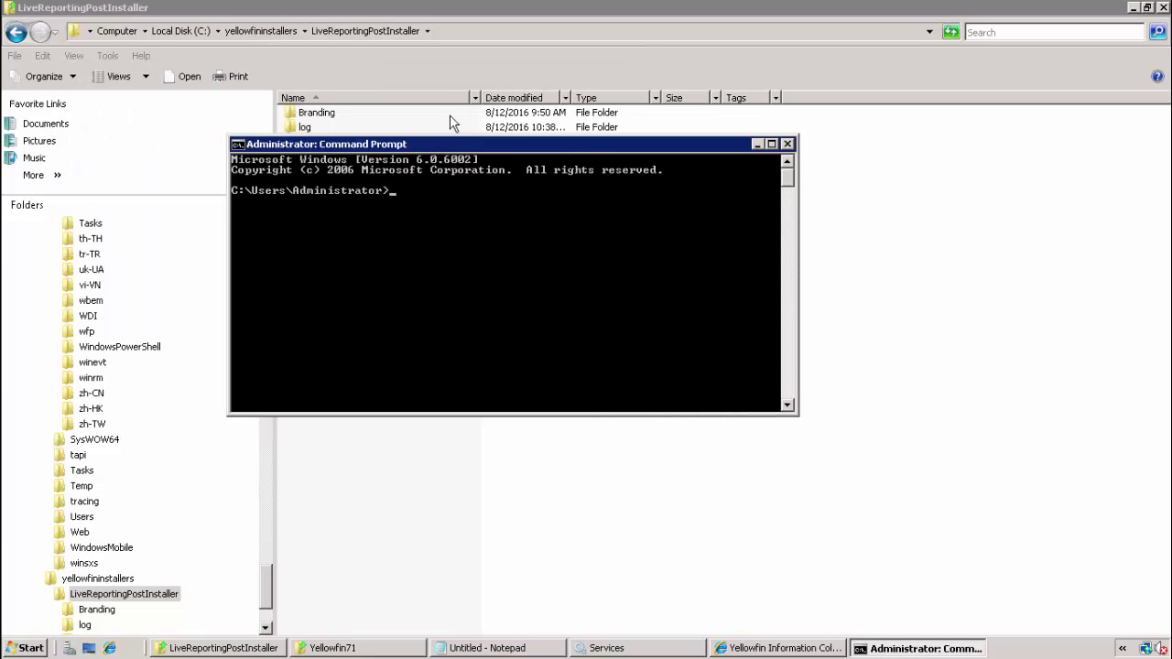
pyautogui.click(454, 33)
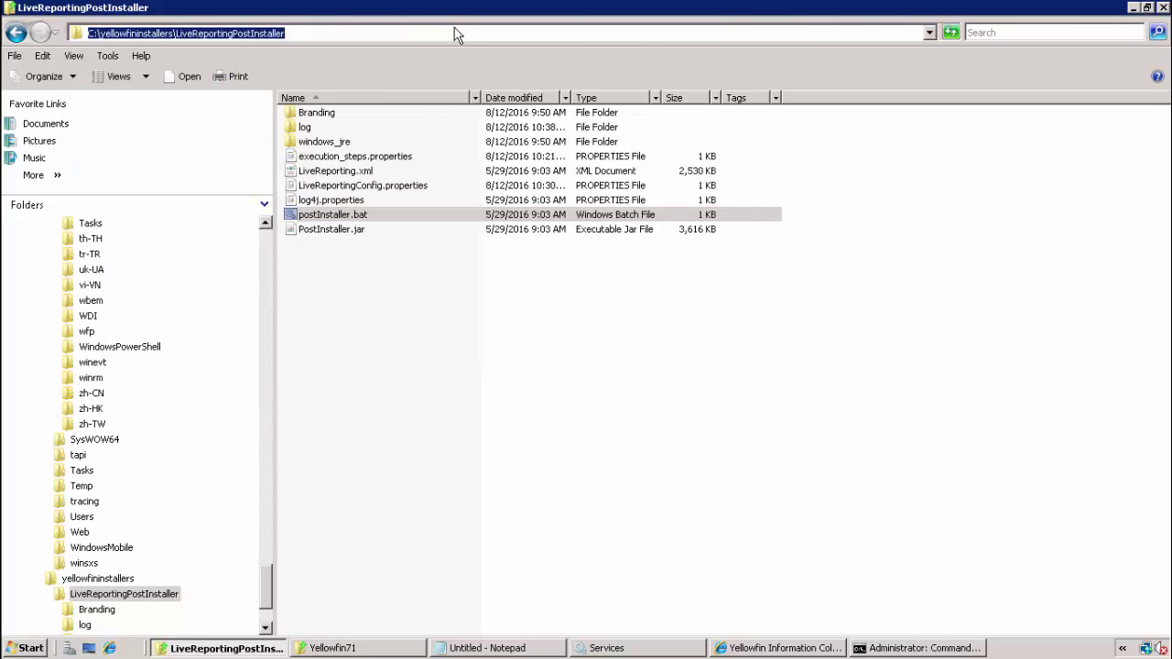
pyautogui.click(856, 652)
pyautogui.moveTo(505, 147); pyautogui.dragTo(533, 318)
# Step: Change directory to C:\yellowfininstallers\LiveReportingPostInstaller using cd with the pasted path
pyautogui.write('cd')
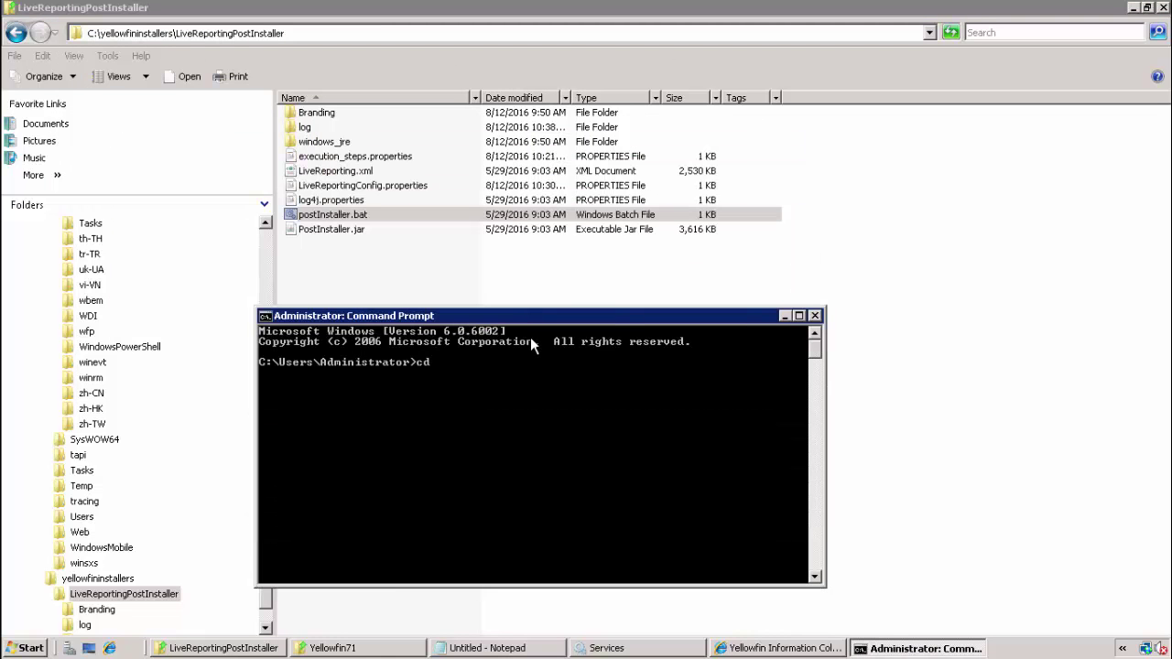
pyautogui.rightClick(530, 337)
pyautogui.click(560, 375)
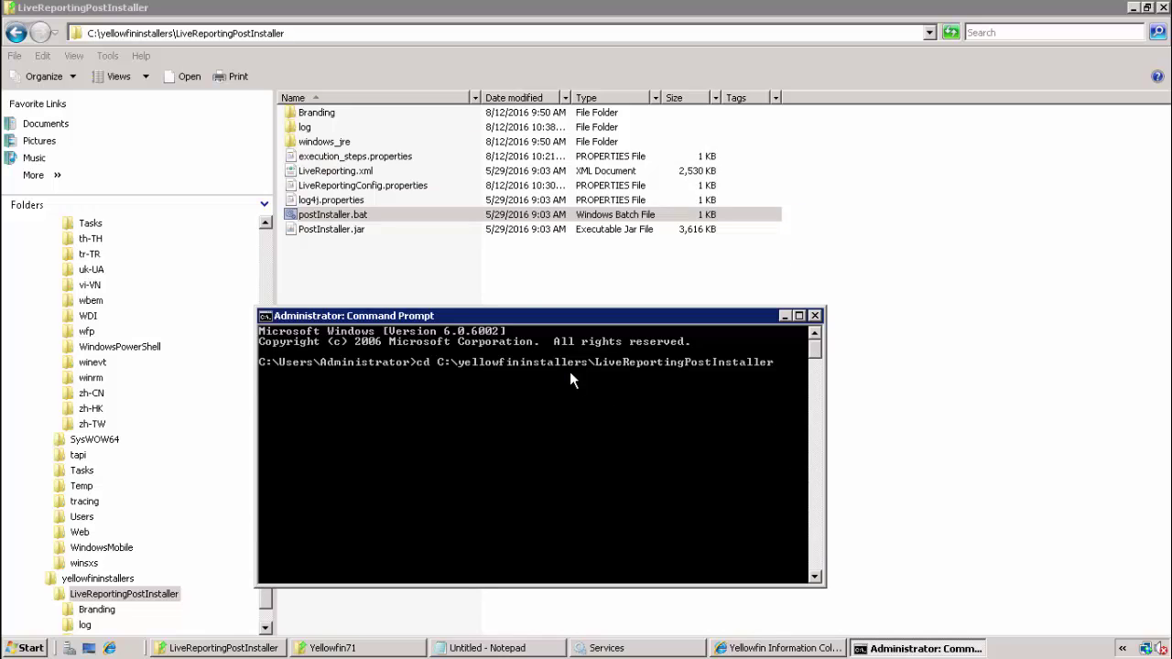
pyautogui.press('Return')
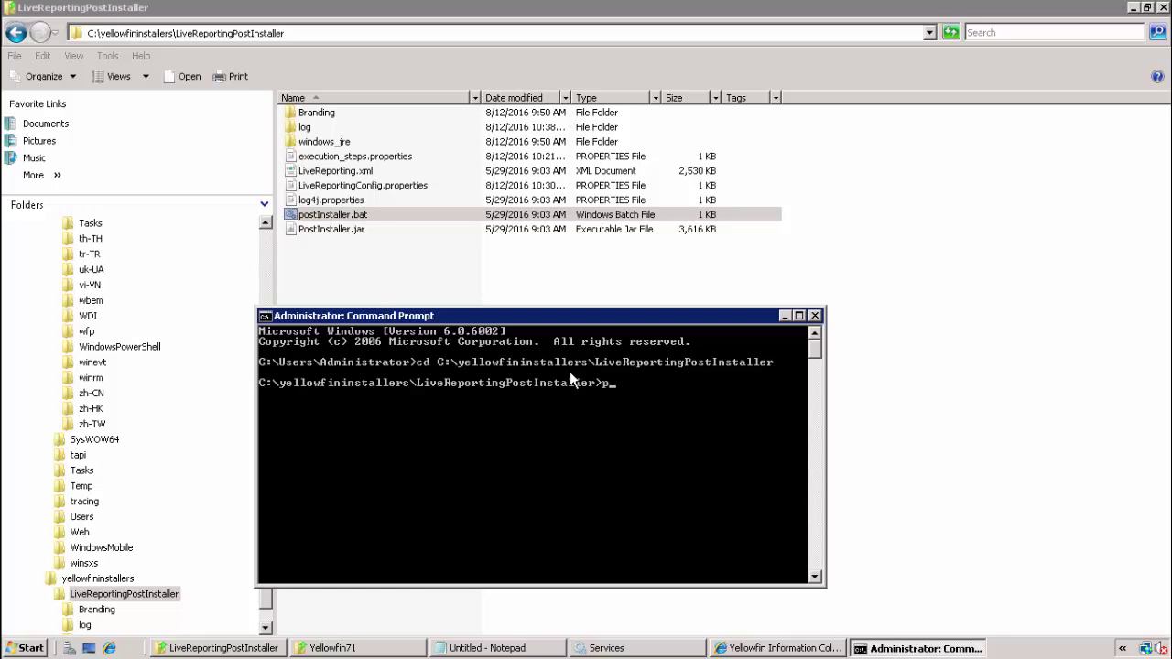
# Step: Run postInstaller.bat, supplying the BSA DB, Yellowfin admin, new report admin and Yellowfin DB passwords
pyautogui.write('post')
pyautogui.press('Tab')
pyautogui.press('Return')
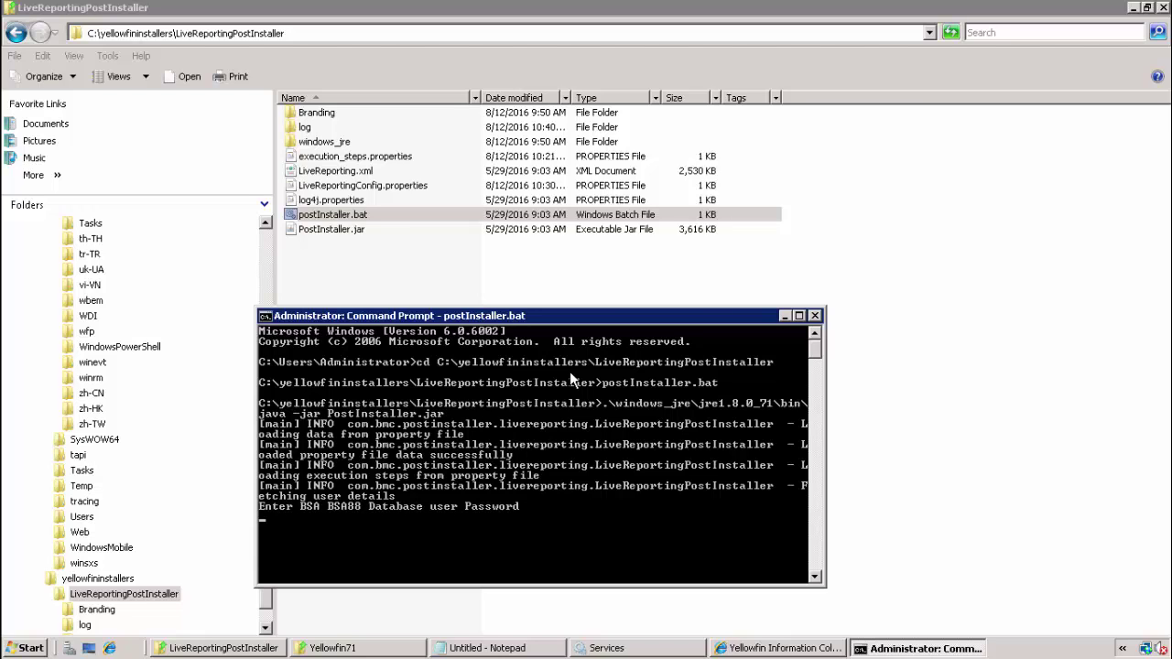
pyautogui.press('Return')
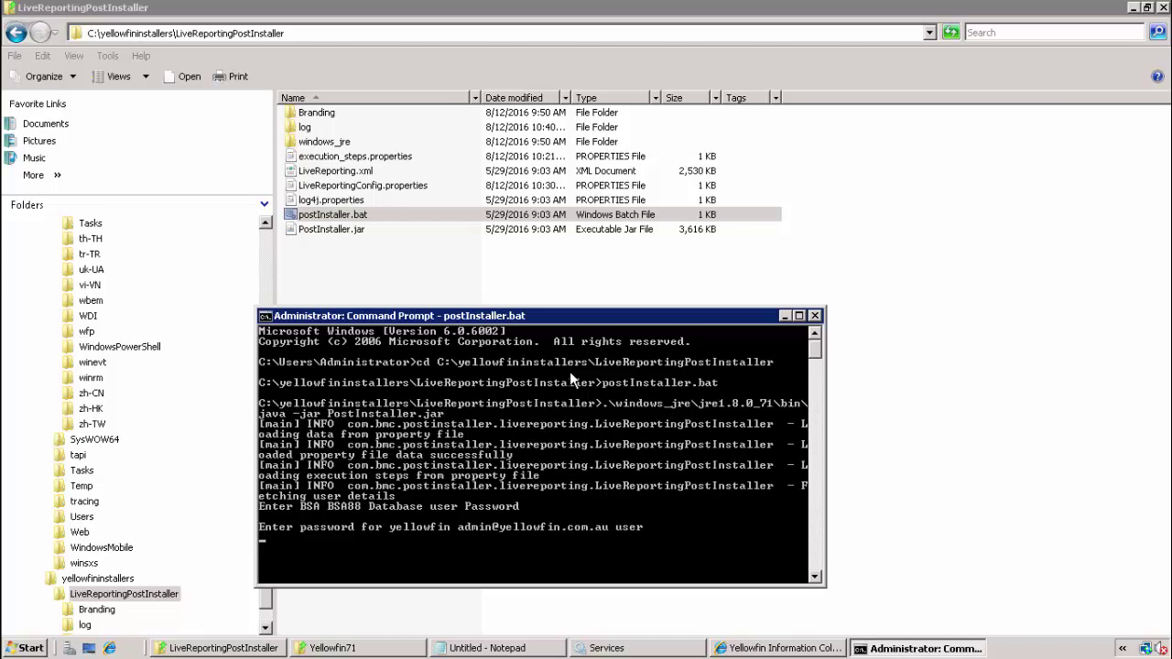
pyautogui.press('Return')
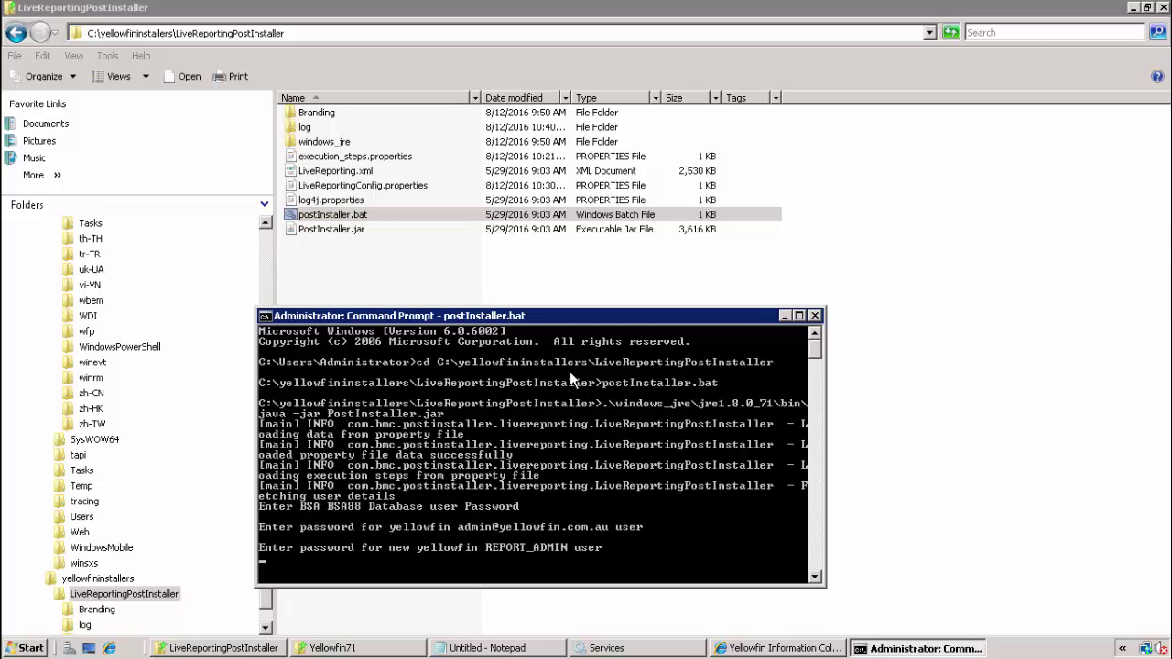
pyautogui.press('Return')
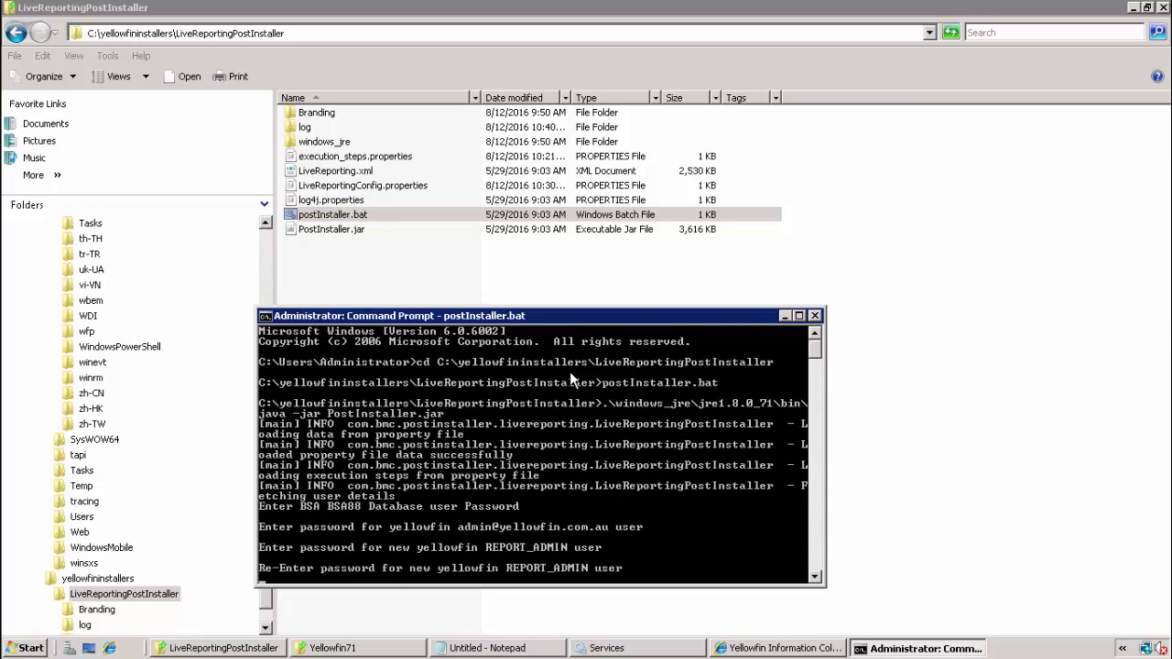
pyautogui.press('Return')
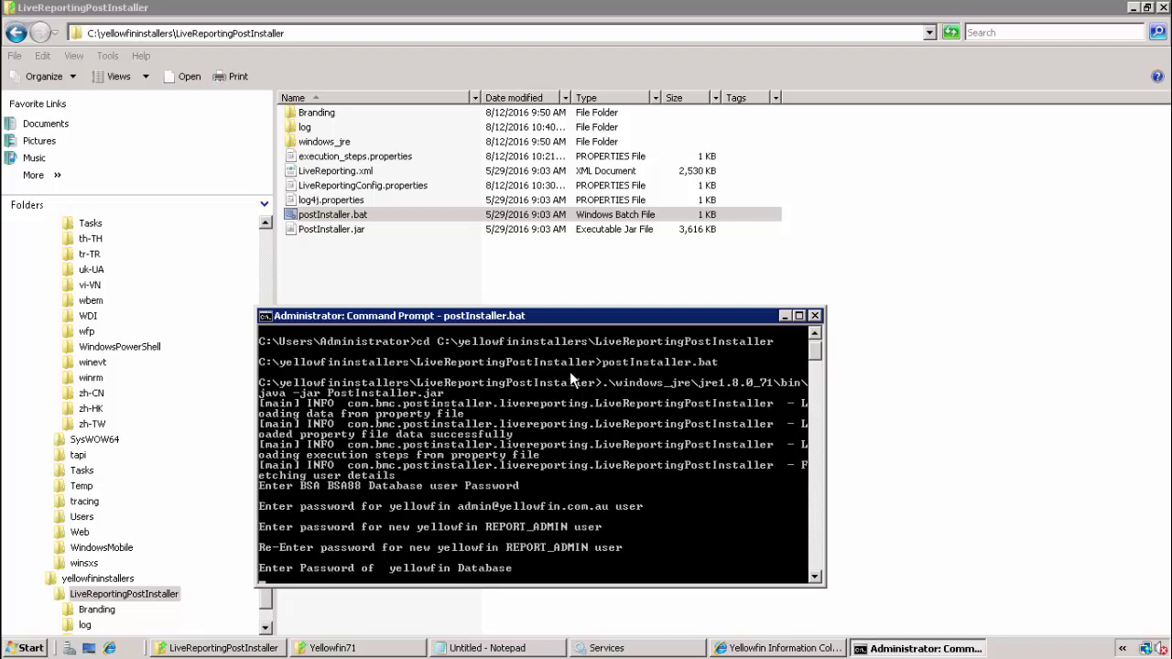
pyautogui.press('Return')
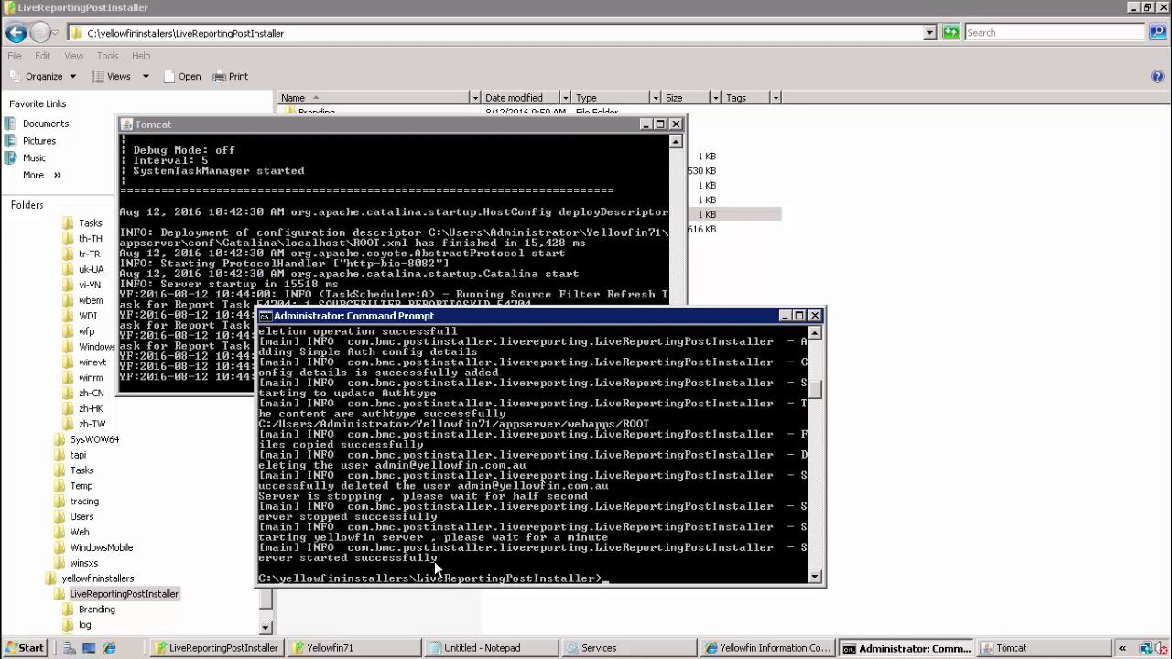
# Step: Open yellowfinpostinstaller.log, confirm the server started successfully, close it, and return to Internet Explorer
pyautogui.click(798, 77)
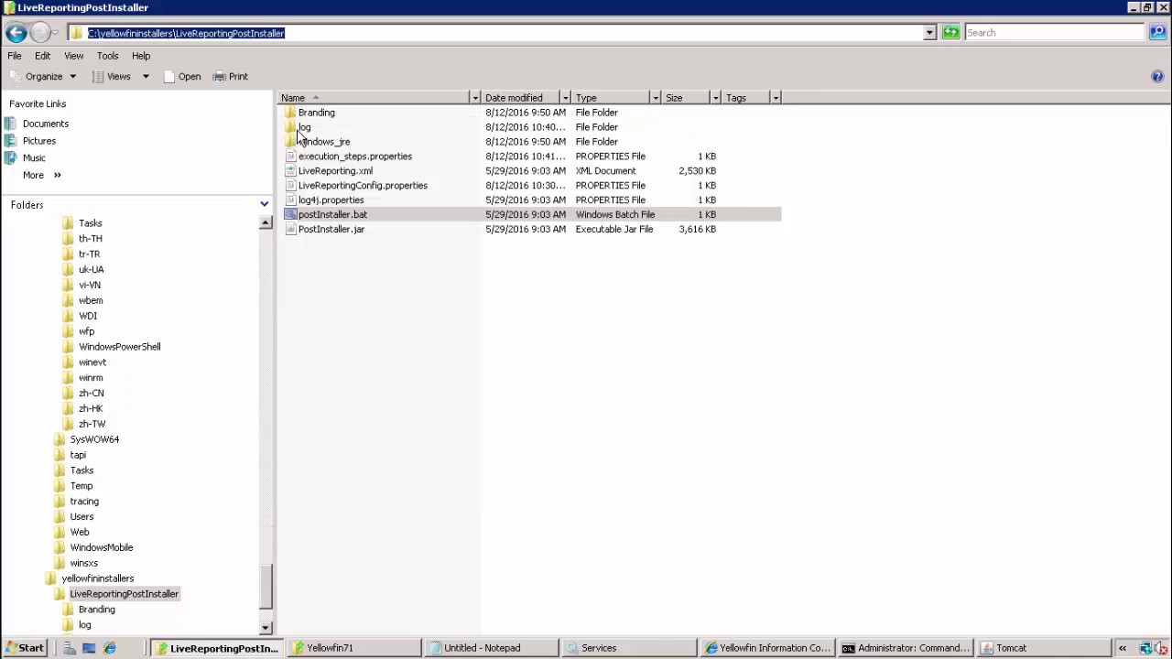
pyautogui.click(304, 132)
pyautogui.doubleClick(304, 132)
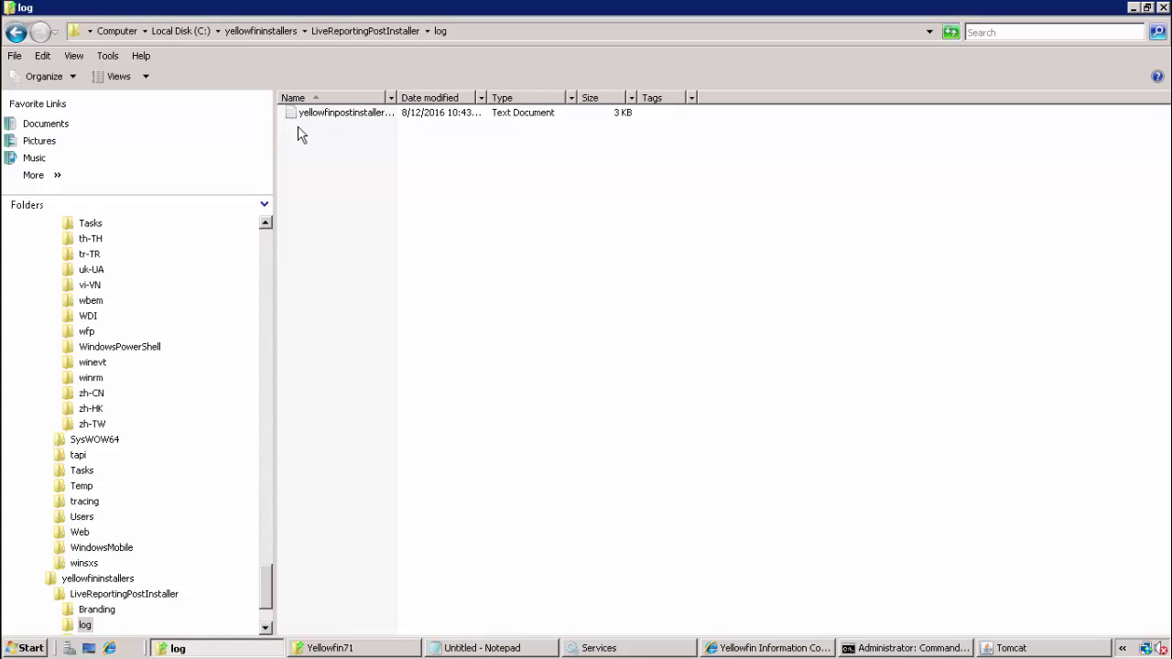
pyautogui.click(348, 124)
pyautogui.doubleClick(347, 124)
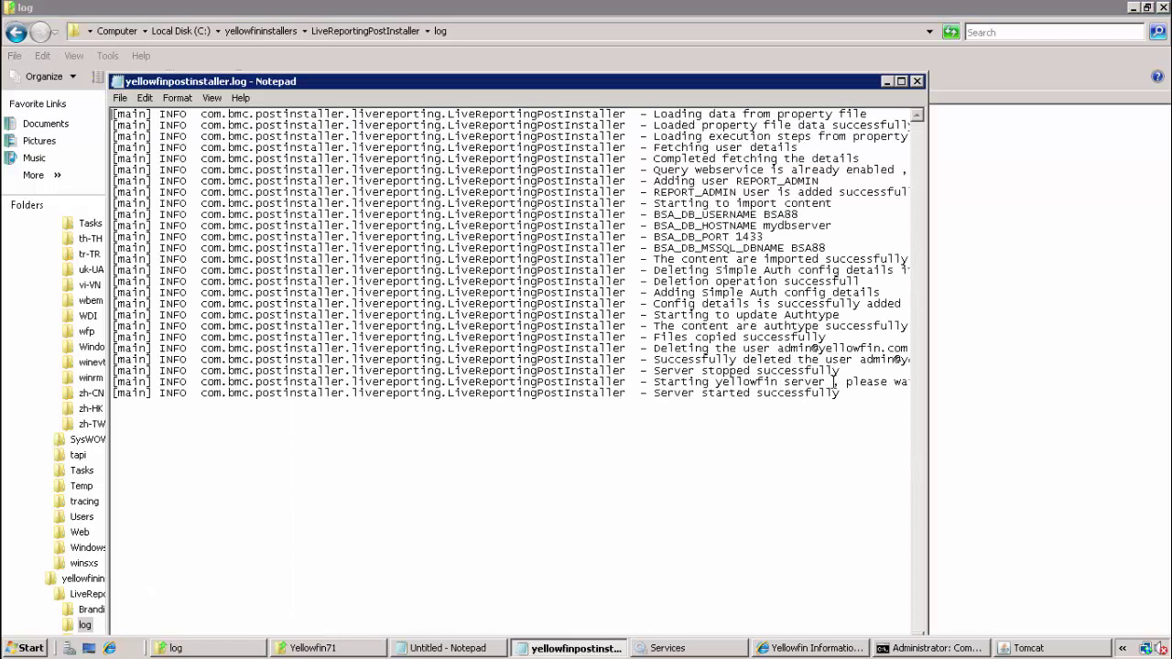
pyautogui.click(847, 411)
pyautogui.moveTo(856, 401); pyautogui.dragTo(747, 341)
pyautogui.click(737, 294)
pyautogui.click(917, 80)
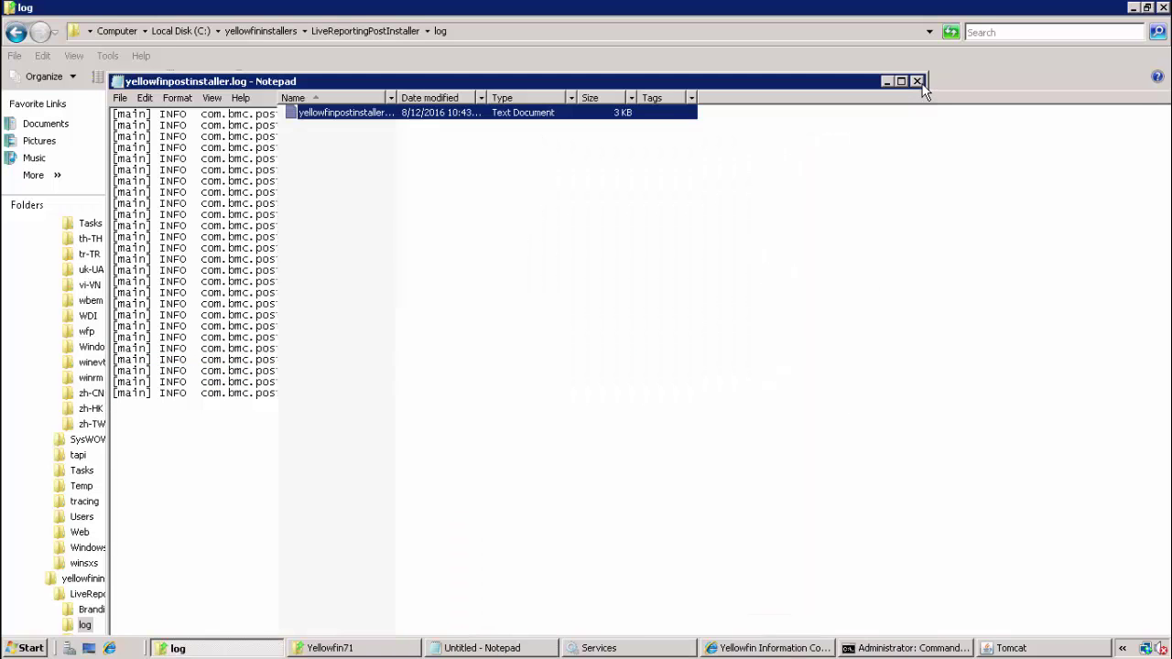
pyautogui.click(799, 650)
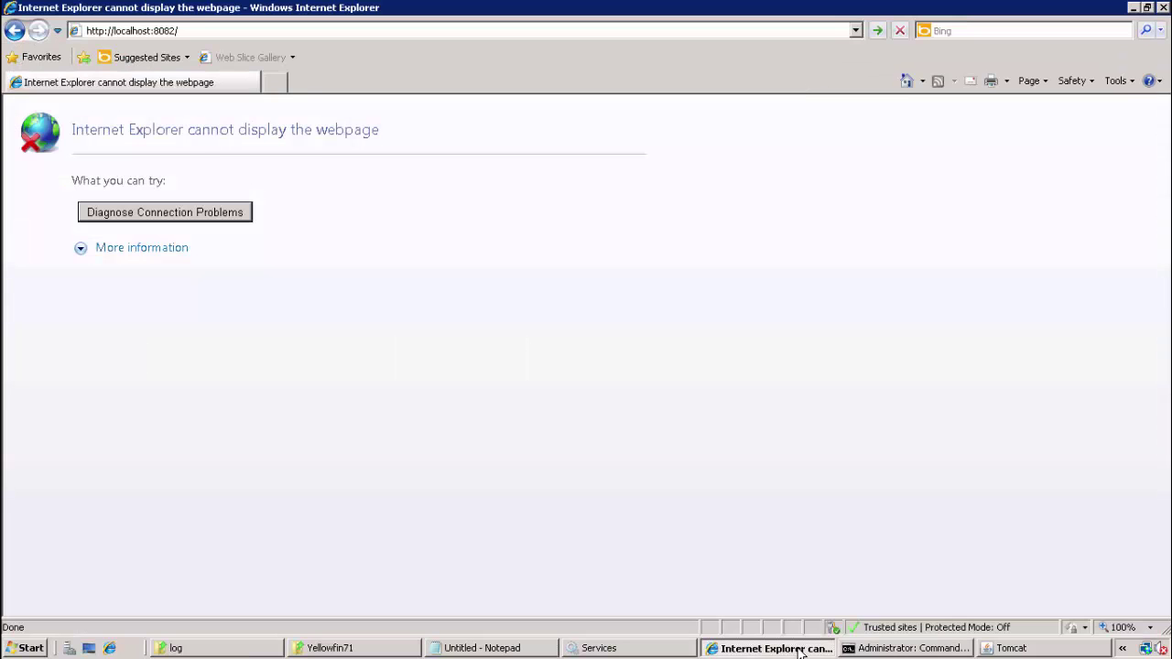
pyautogui.click(340, 33)
pyautogui.press('Return')
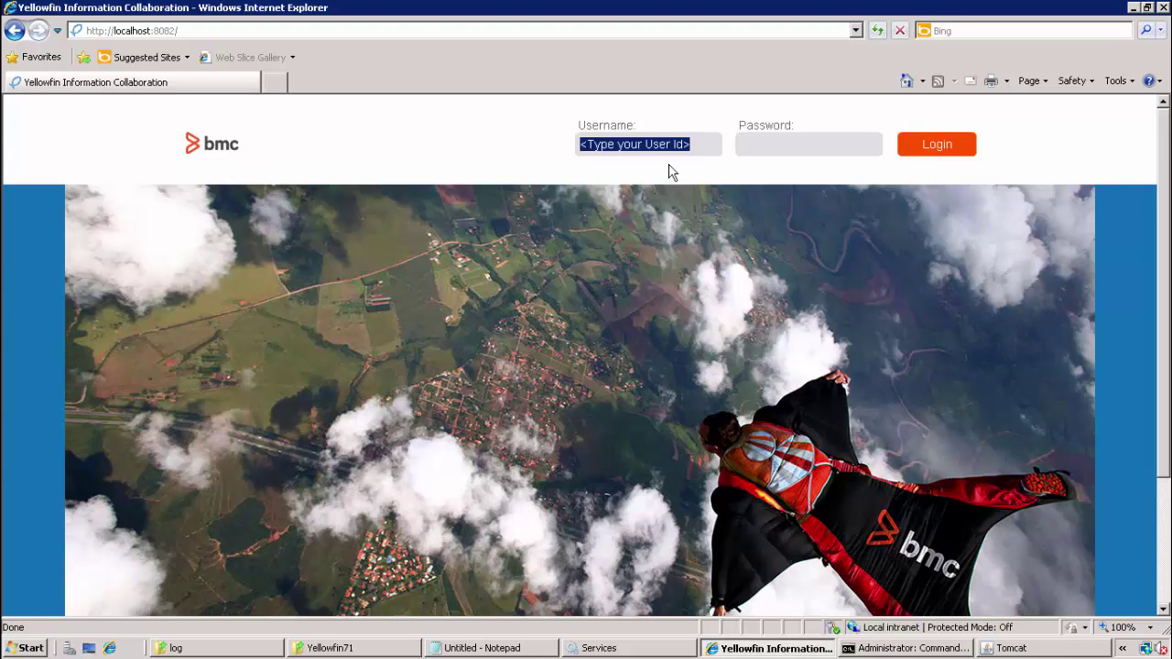
pyautogui.write('REPO')
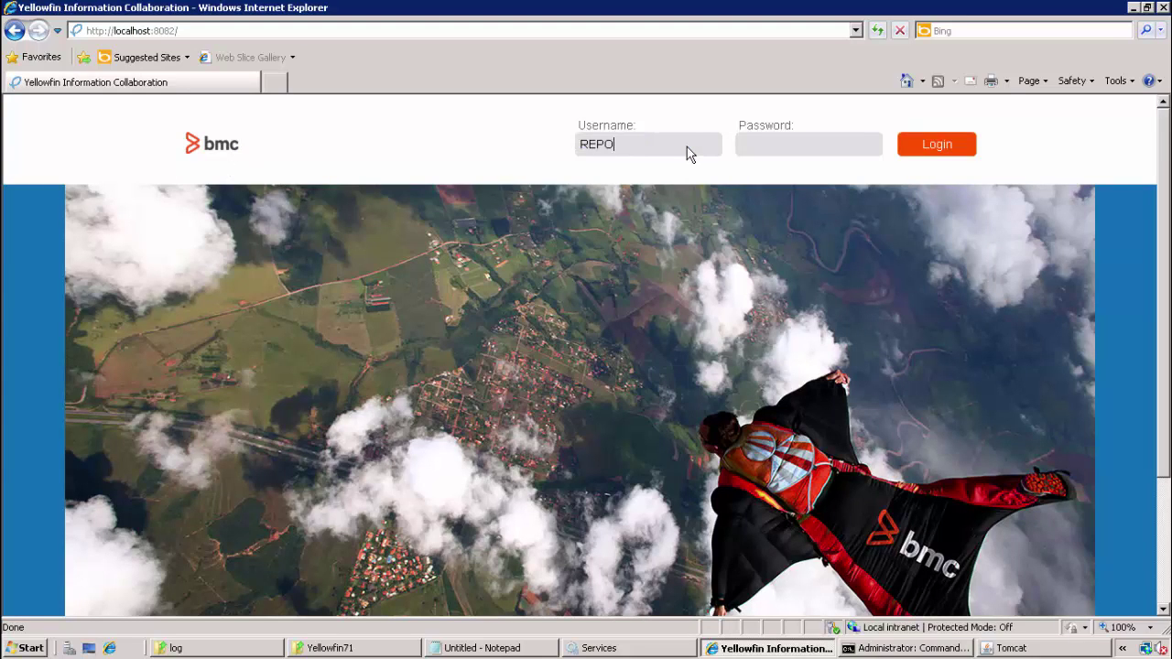
pyautogui.write('RT_ADM')
pyautogui.write('test')
# Step: Log in, replace the current password with a new one on the profile page, and save personal settings
pyautogui.press('Return')
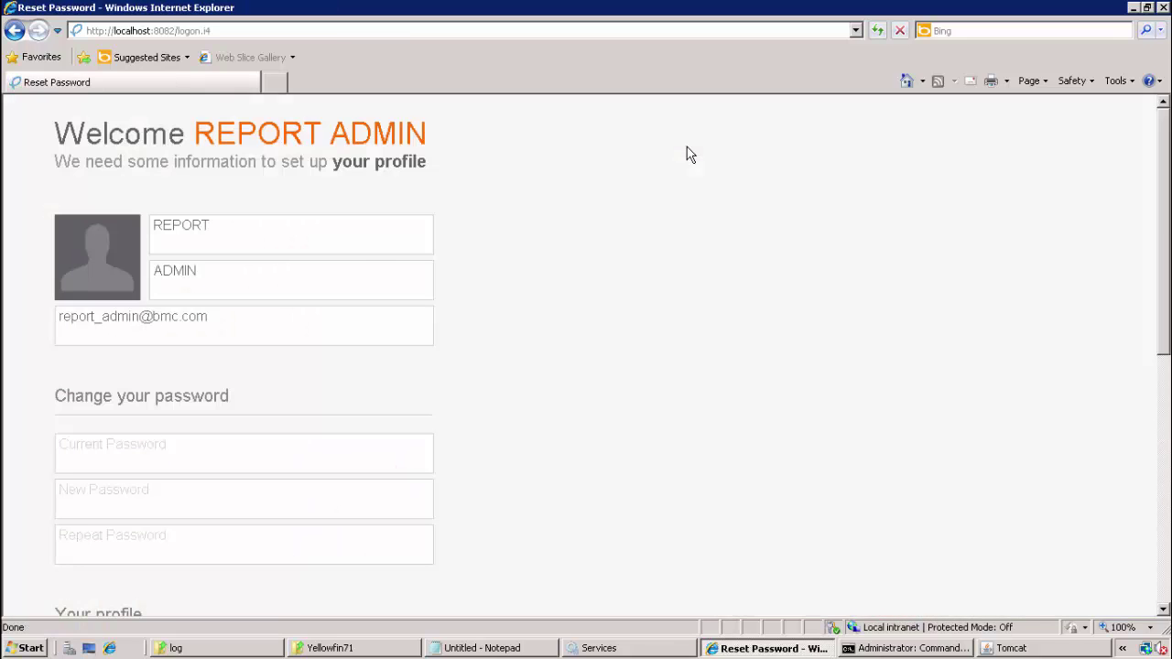
pyautogui.moveTo(1166, 223); pyautogui.dragTo(1167, 311)
pyautogui.click(395, 287)
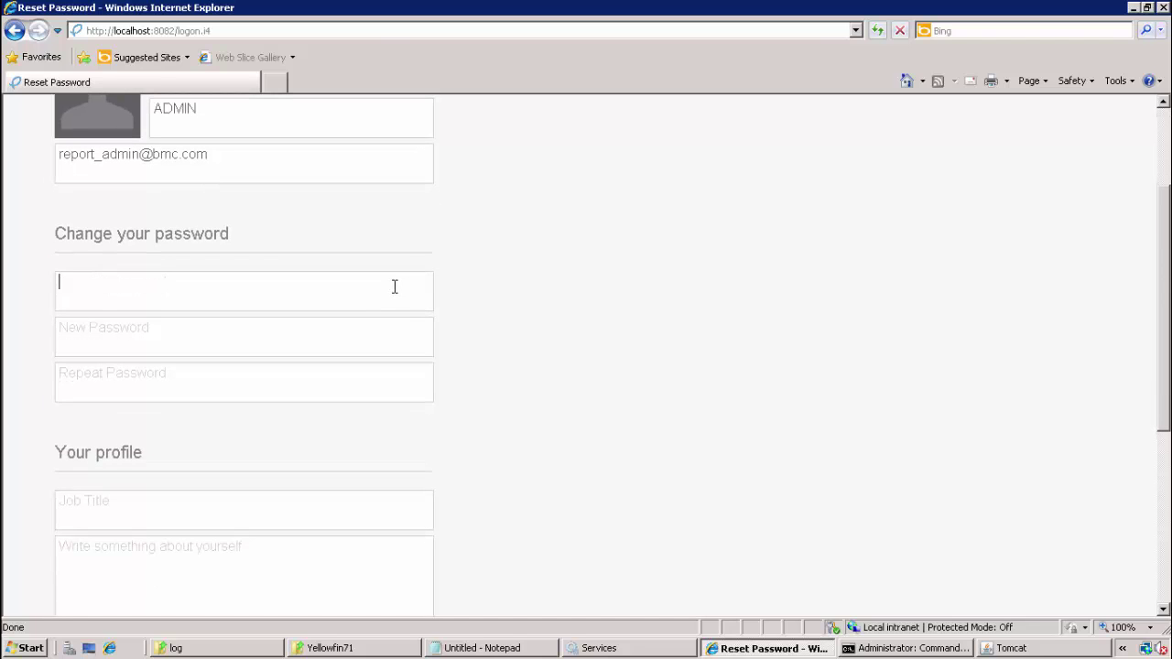
pyautogui.write('test')
pyautogui.press('Tab')
pyautogui.write('newpw')
pyautogui.press('Tab')
pyautogui.write('newpw')
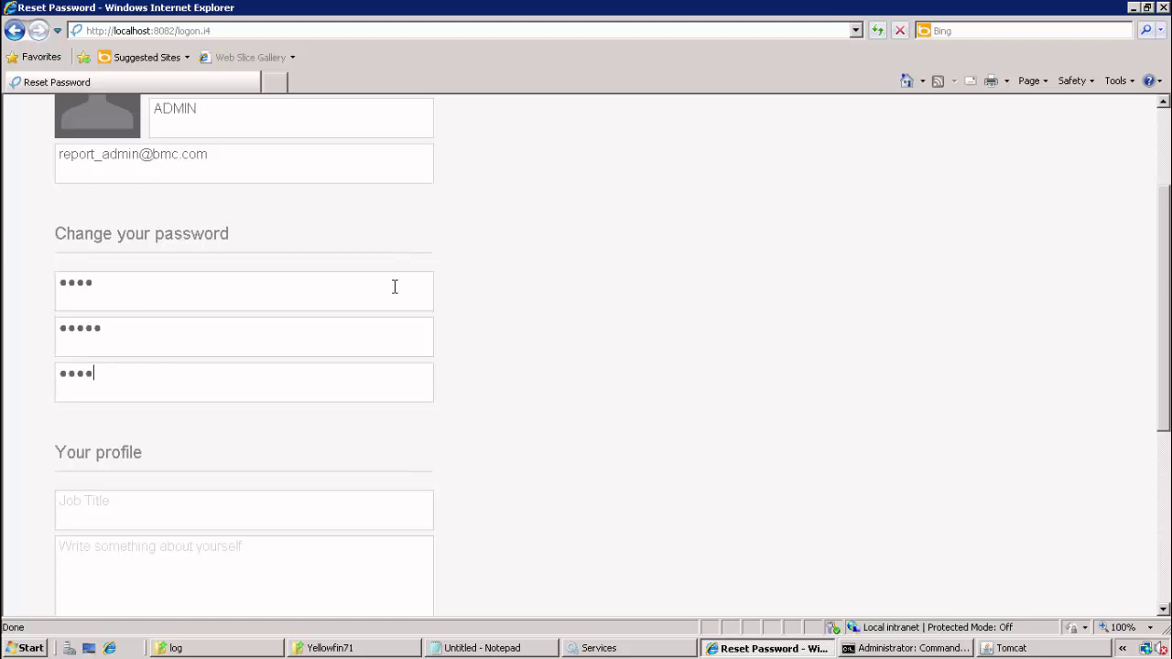
pyautogui.moveTo(1168, 275); pyautogui.dragTo(1161, 478)
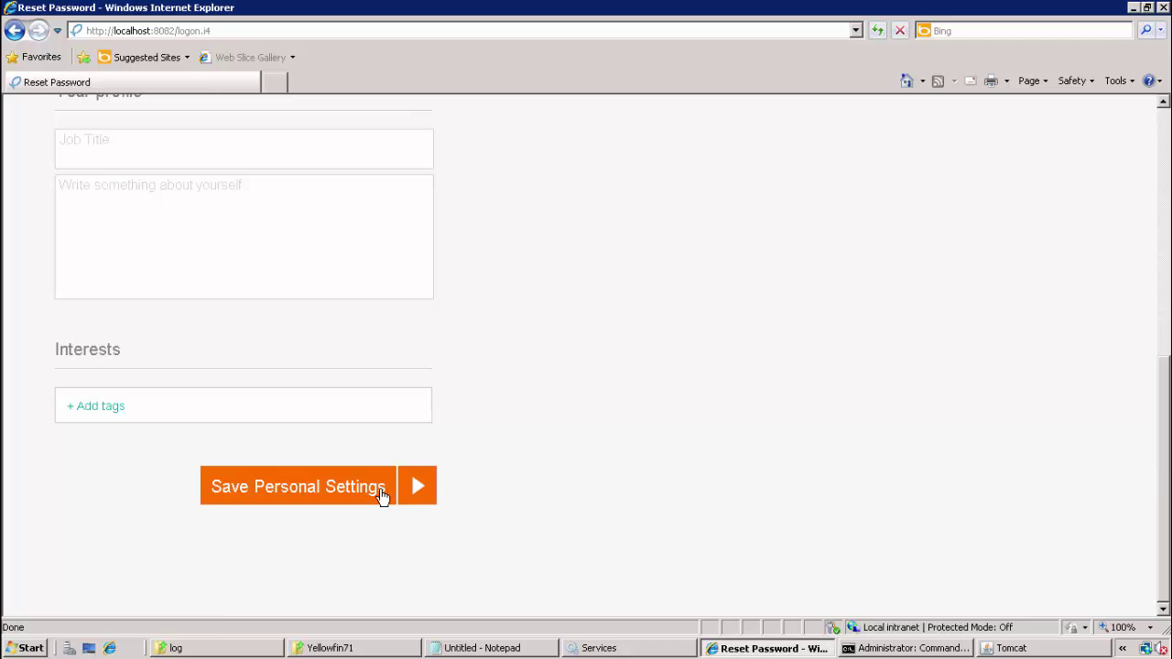
pyautogui.click(382, 491)
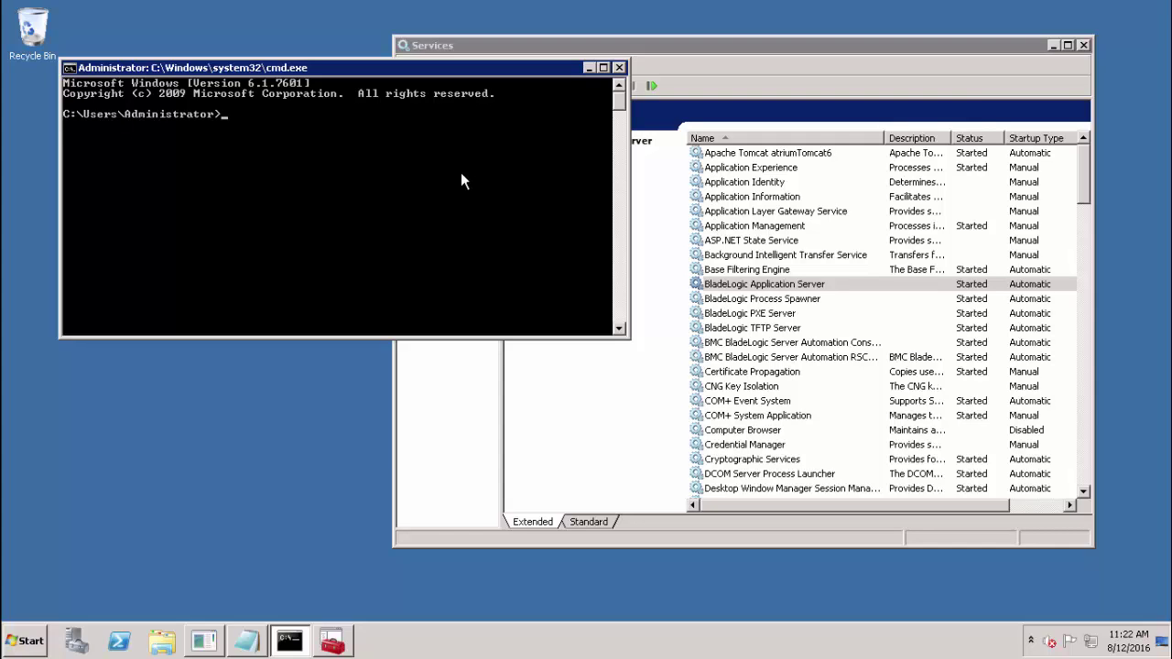
# Step: Start blasadmin and list the current Live Reporting settings with 'show live all'
pyautogui.write('blasadmin -a')
pyautogui.press('Return')
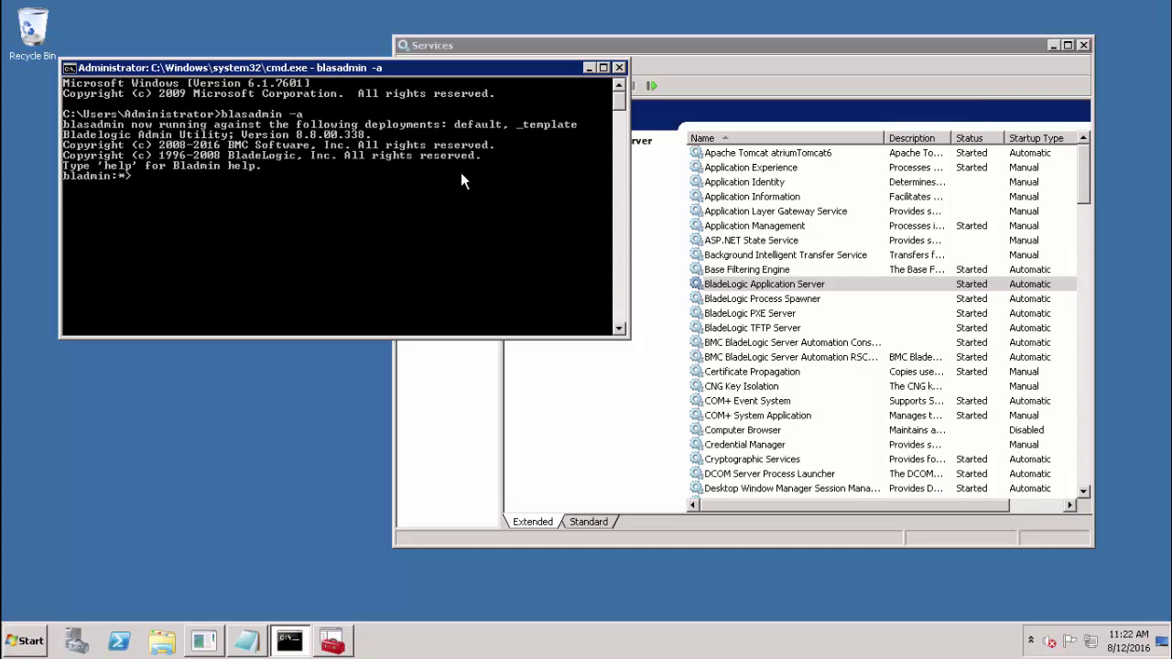
pyautogui.write('show live all')
pyautogui.press('Return')
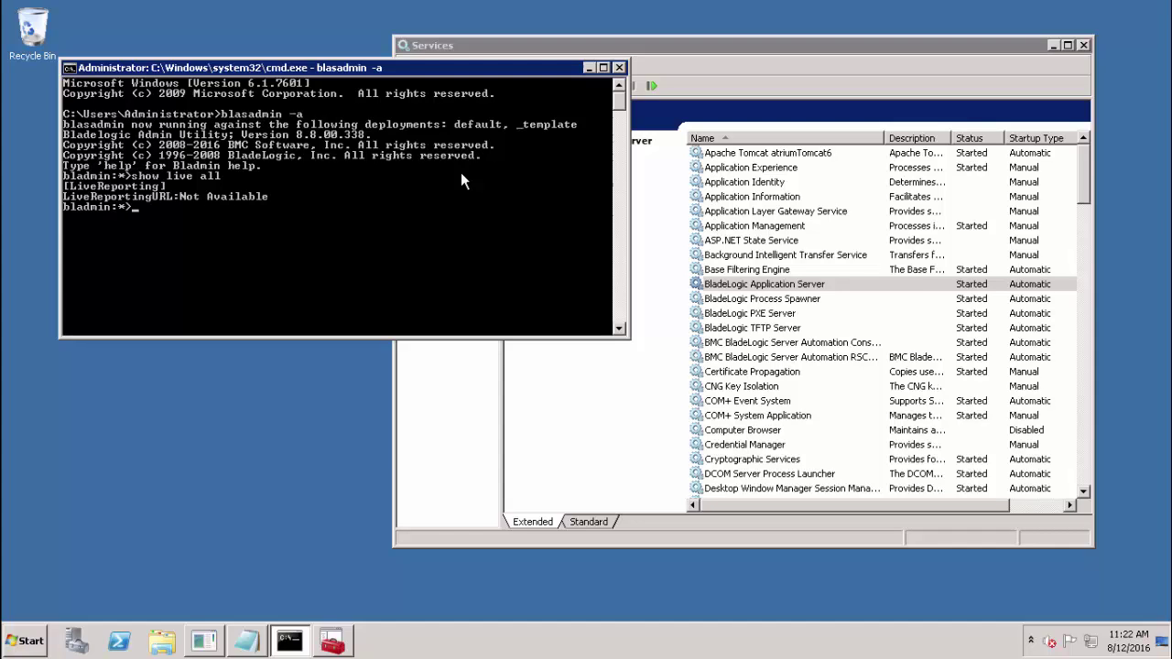
pyautogui.rightClick(461, 172)
pyautogui.click(489, 212)
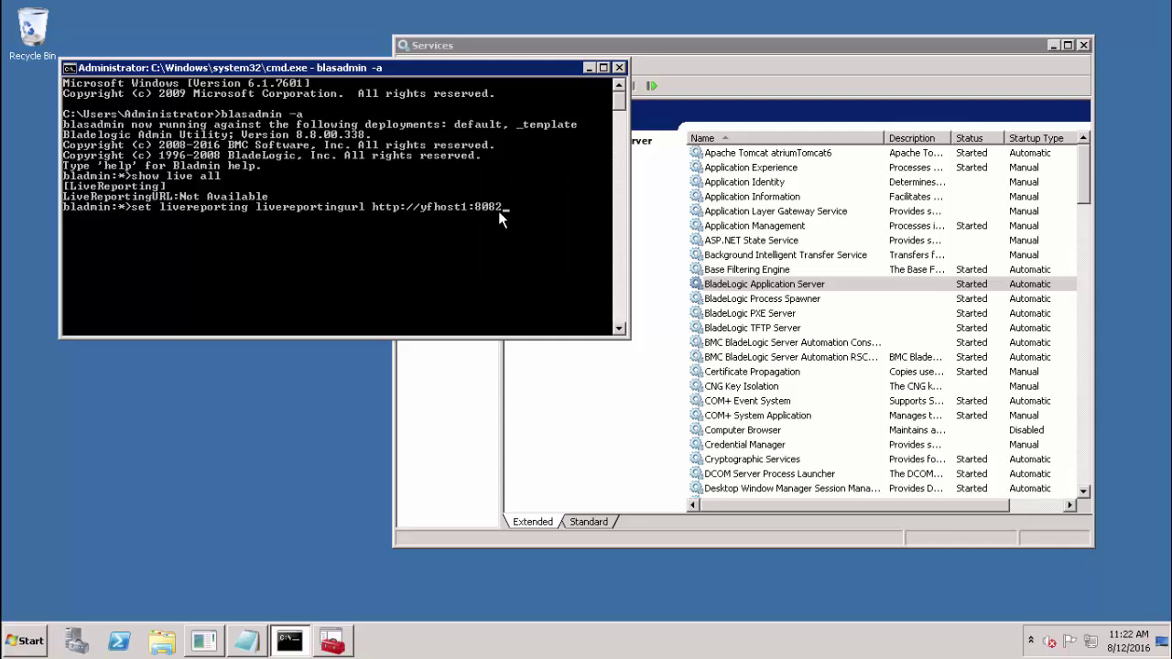
pyautogui.press('Left')
pyautogui.press('Left')
pyautogui.press('Return')
pyautogui.write('show live all')
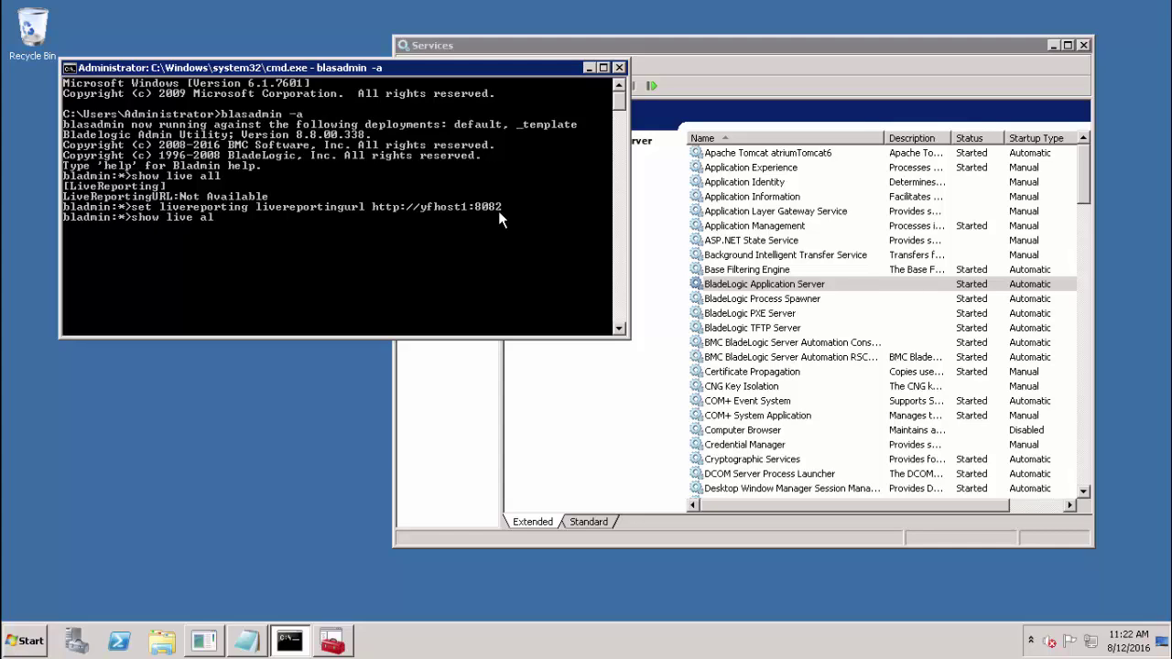
pyautogui.press('Return')
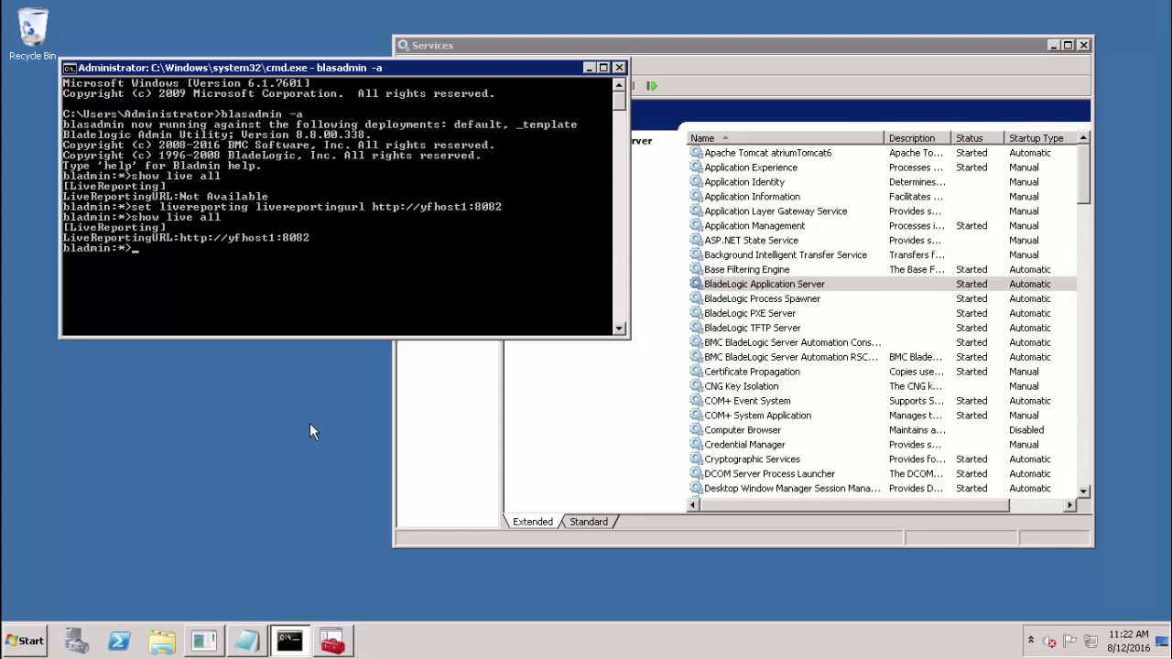
pyautogui.write('exit')
pyautogui.press('Return')
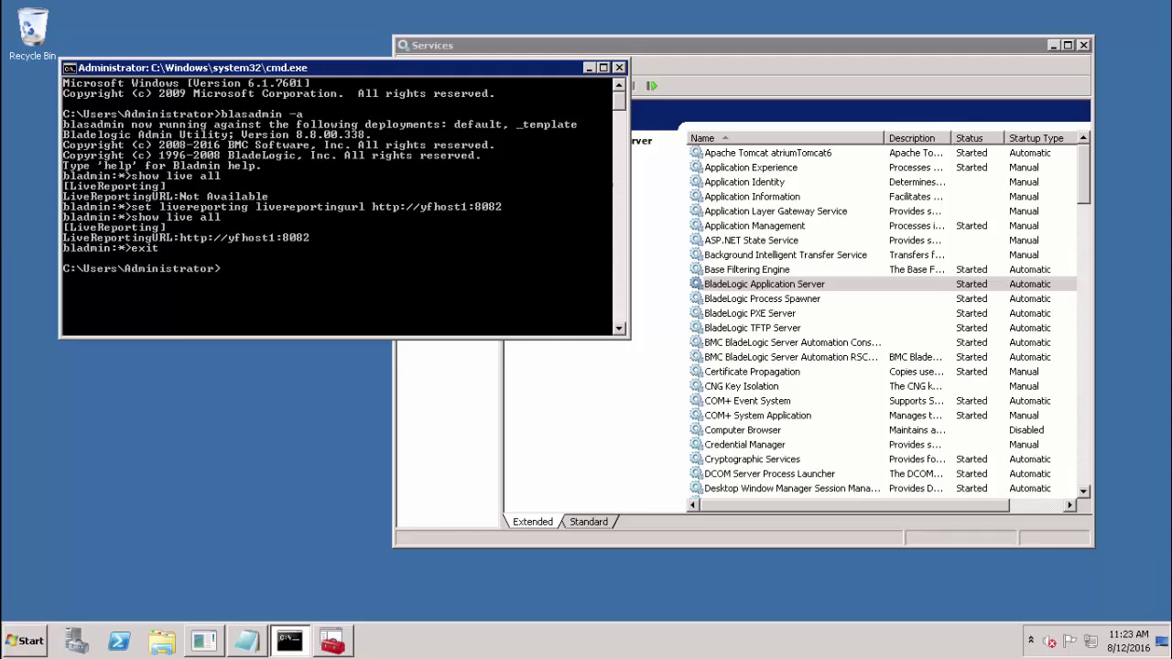
pyautogui.click(333, 644)
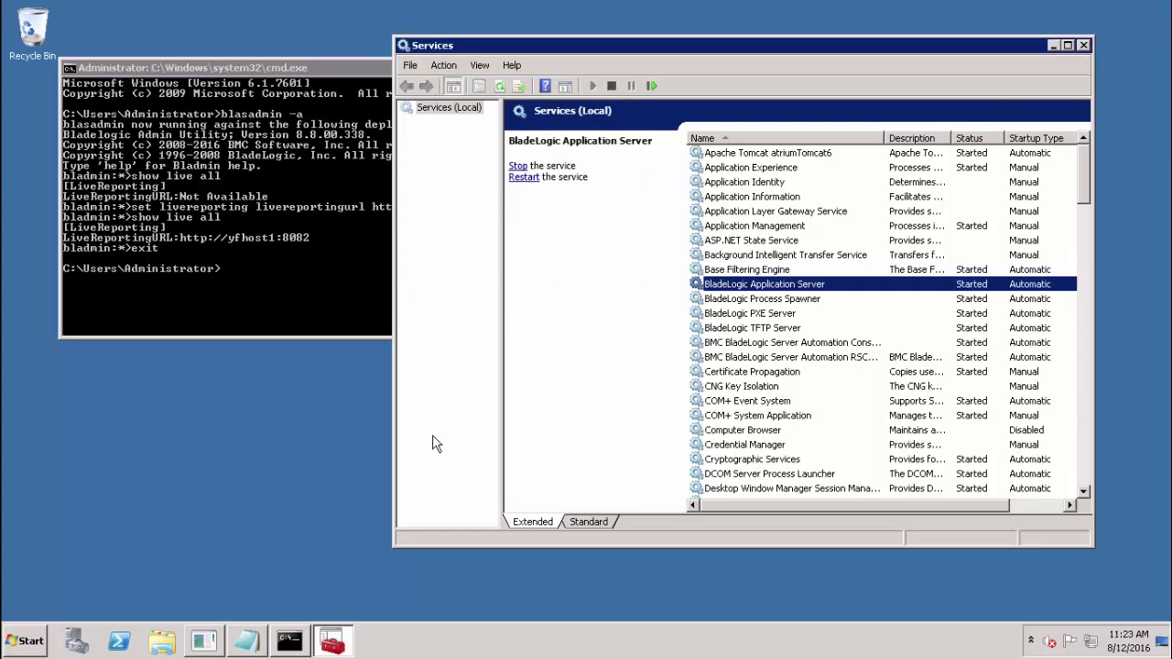
# Step: Bring up the actions menu for the BladeLogic Application Server service
pyautogui.rightClick(805, 291)
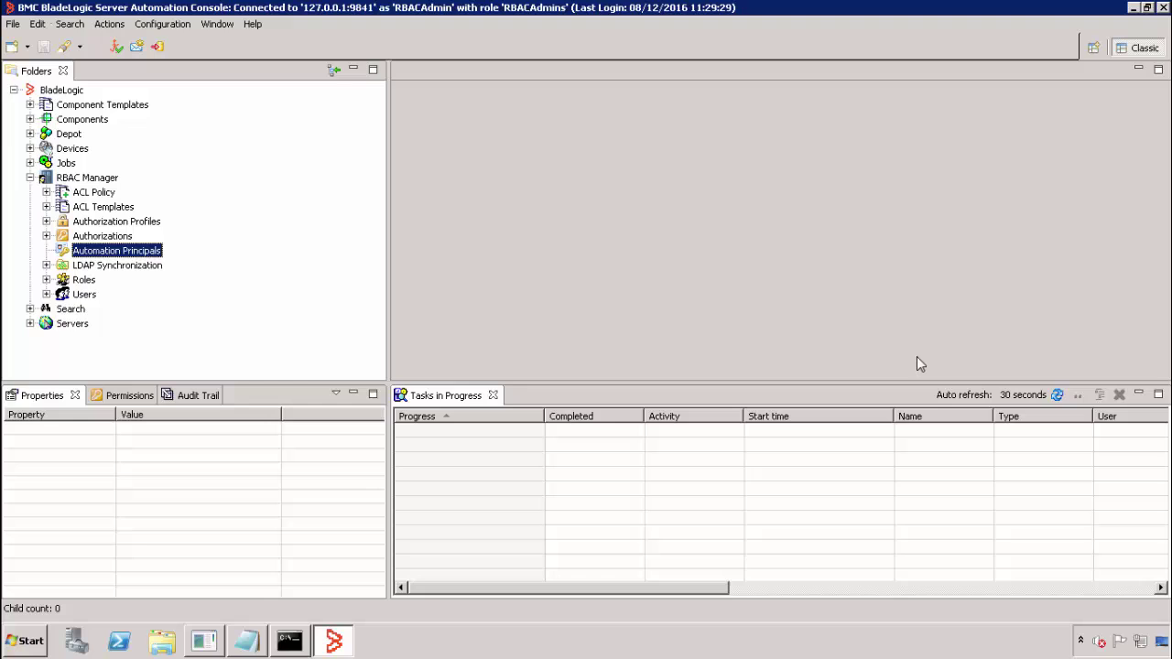
# Step: Add a new automation principal named REPORT_ADMIN, principal ID REPORT_ADMIN, with its passphrase
pyautogui.rightClick(146, 256)
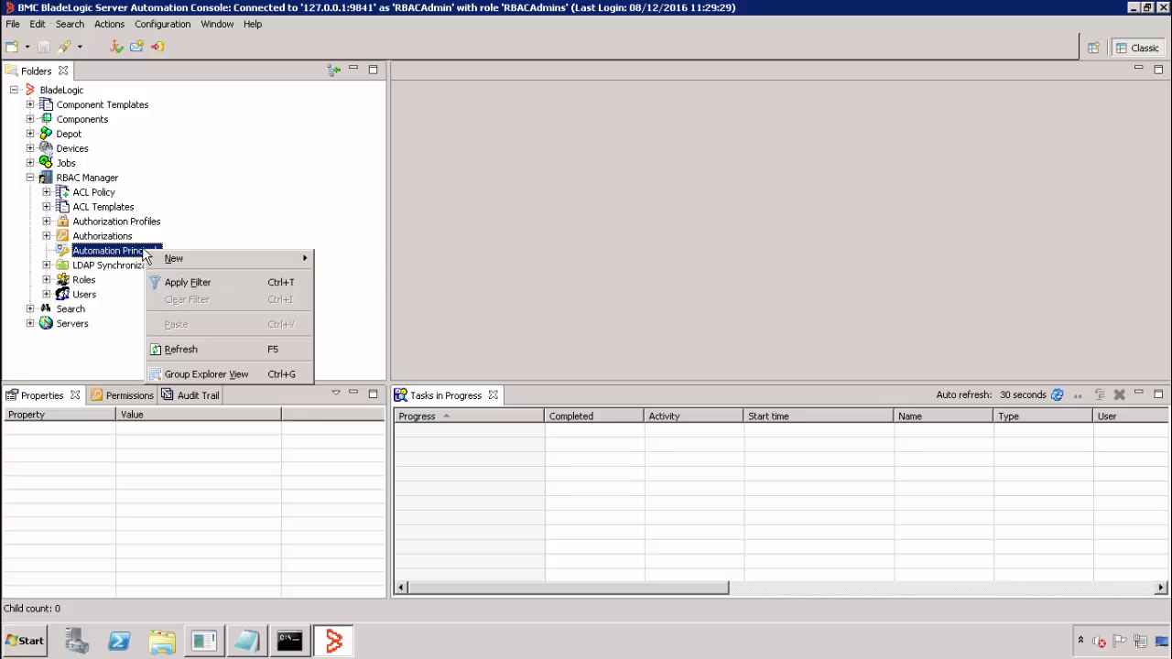
pyautogui.moveTo(161, 262)
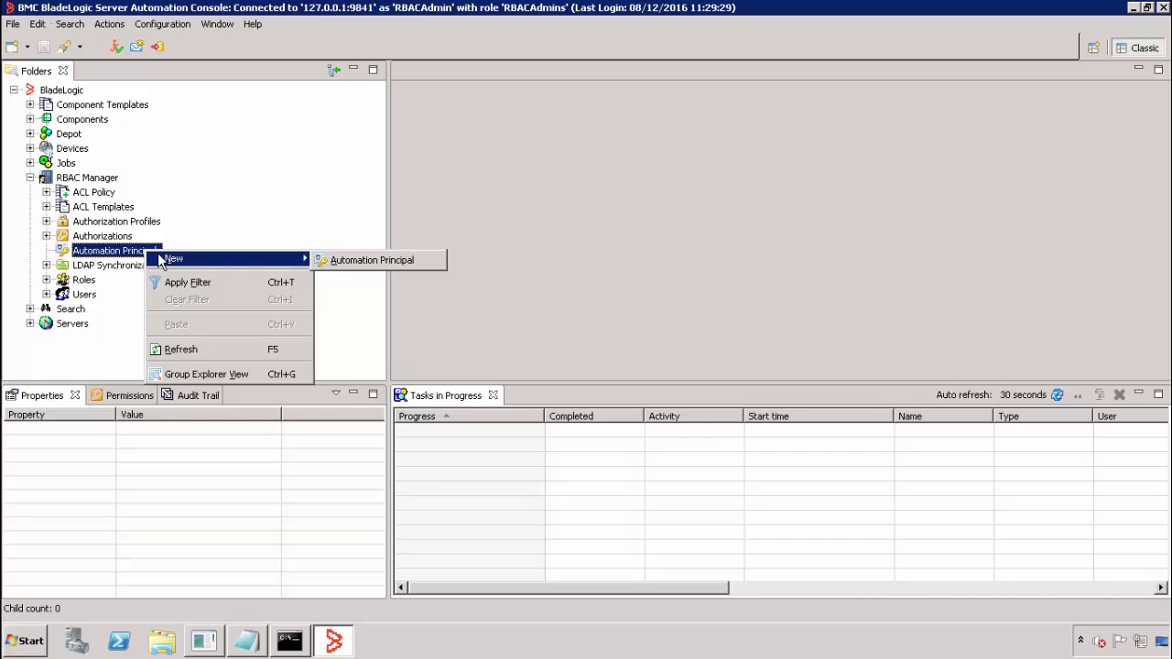
pyautogui.click(334, 263)
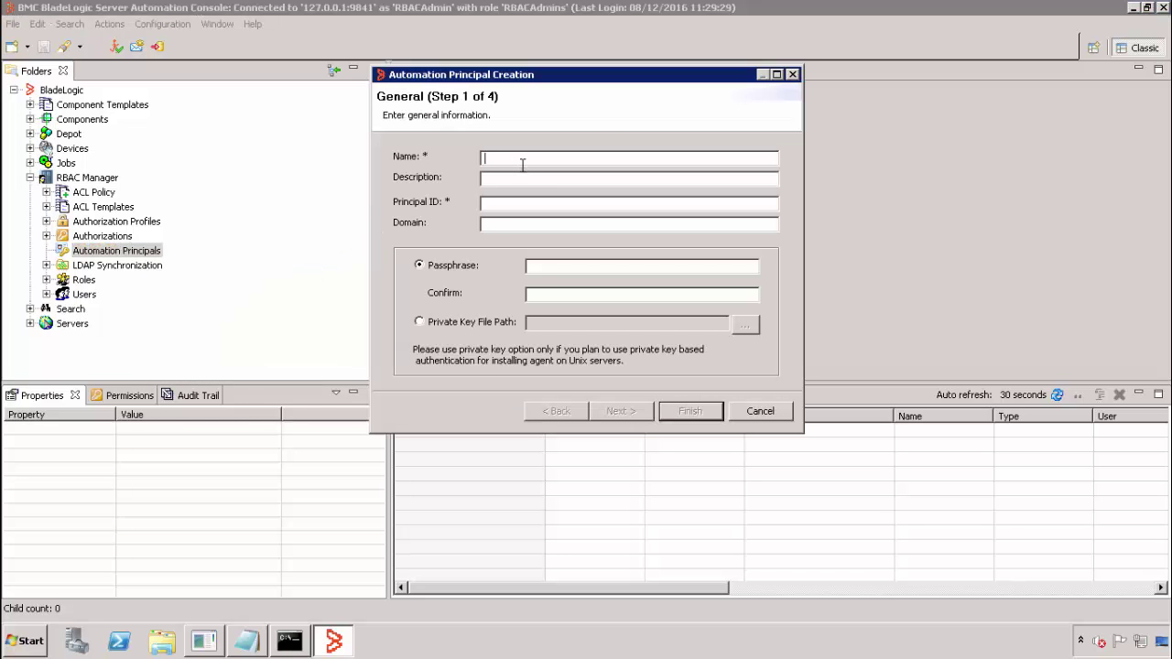
pyautogui.write('REPORT_ADMIN')
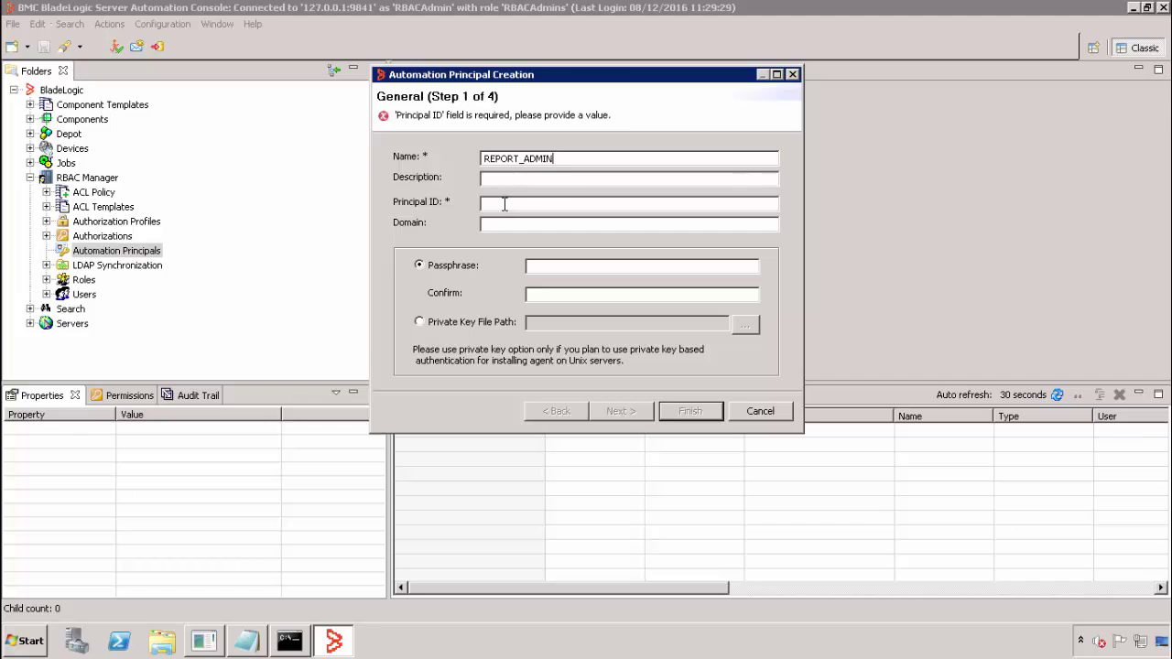
pyautogui.click(506, 203)
pyautogui.write('REPORT_ADMIN')
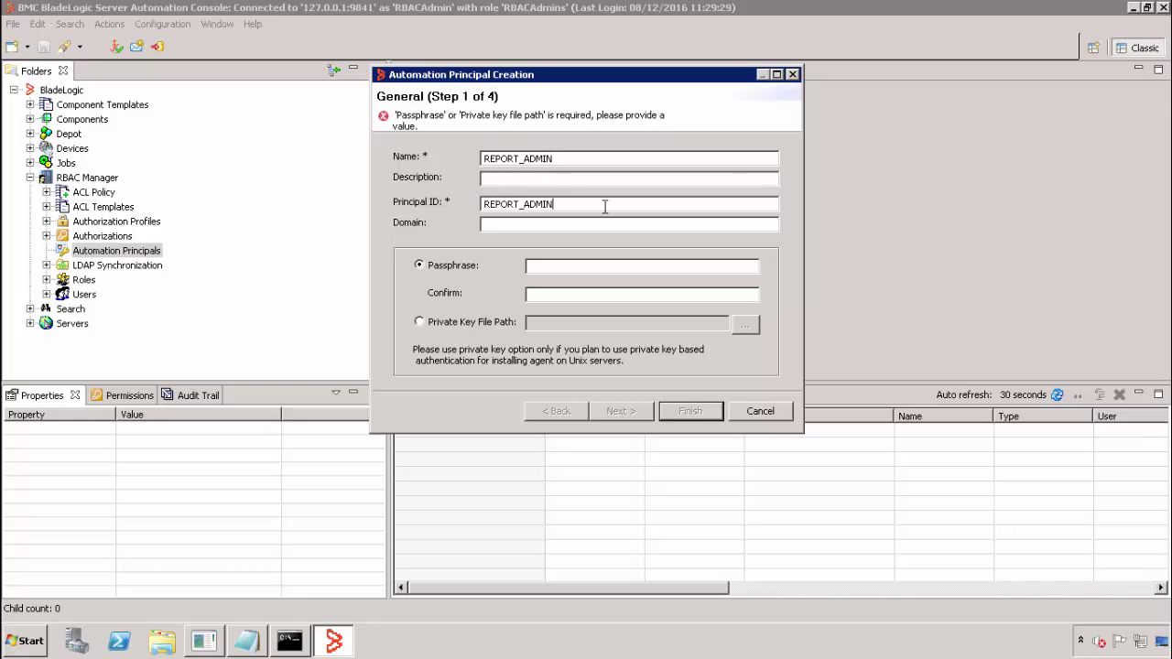
pyautogui.click(558, 269)
pyautogui.write('passw')
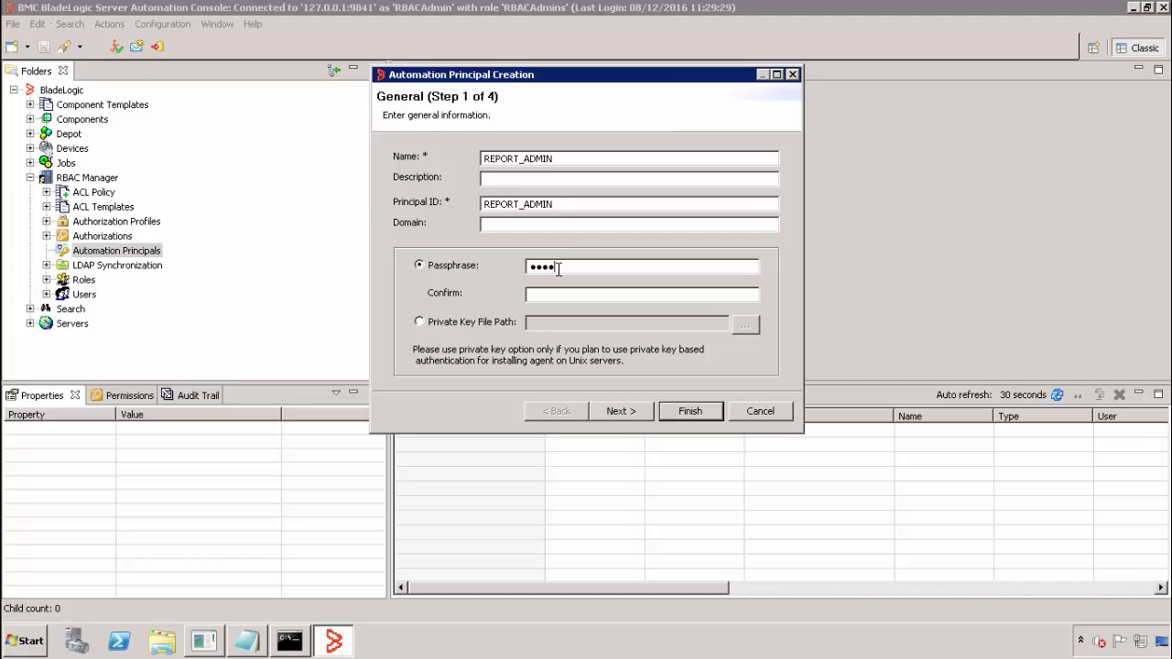
pyautogui.write('passw')
pyautogui.click(690, 413)
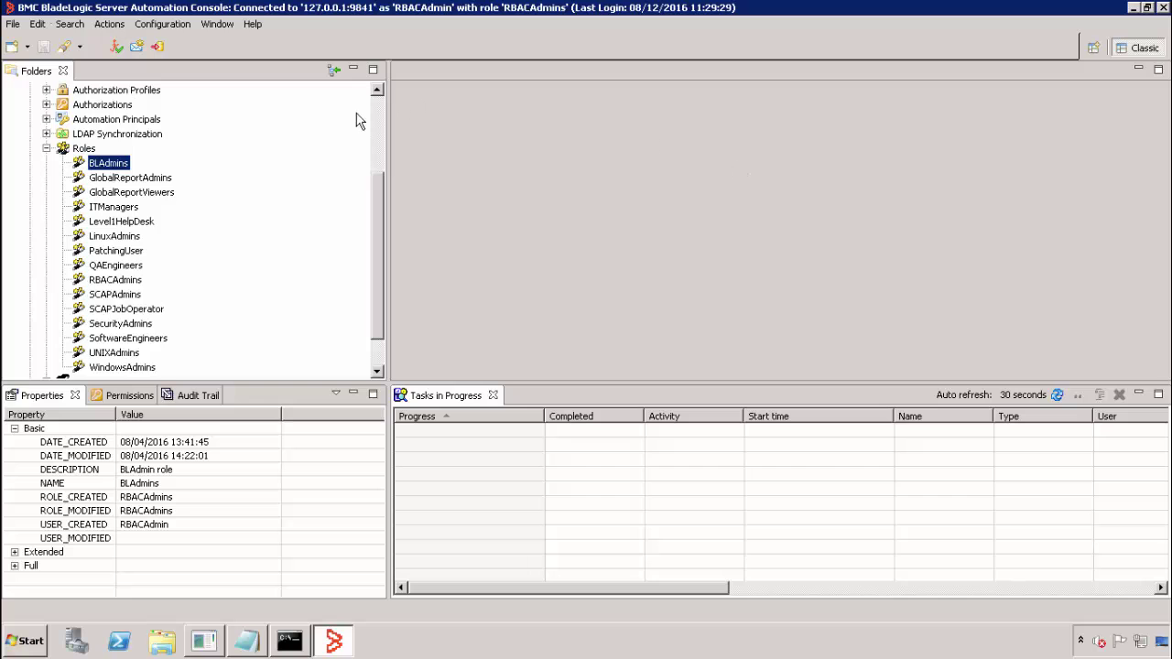
# Step: Open the BLAdmins role for editing and browse its available system authorizations
pyautogui.rightClick(114, 171)
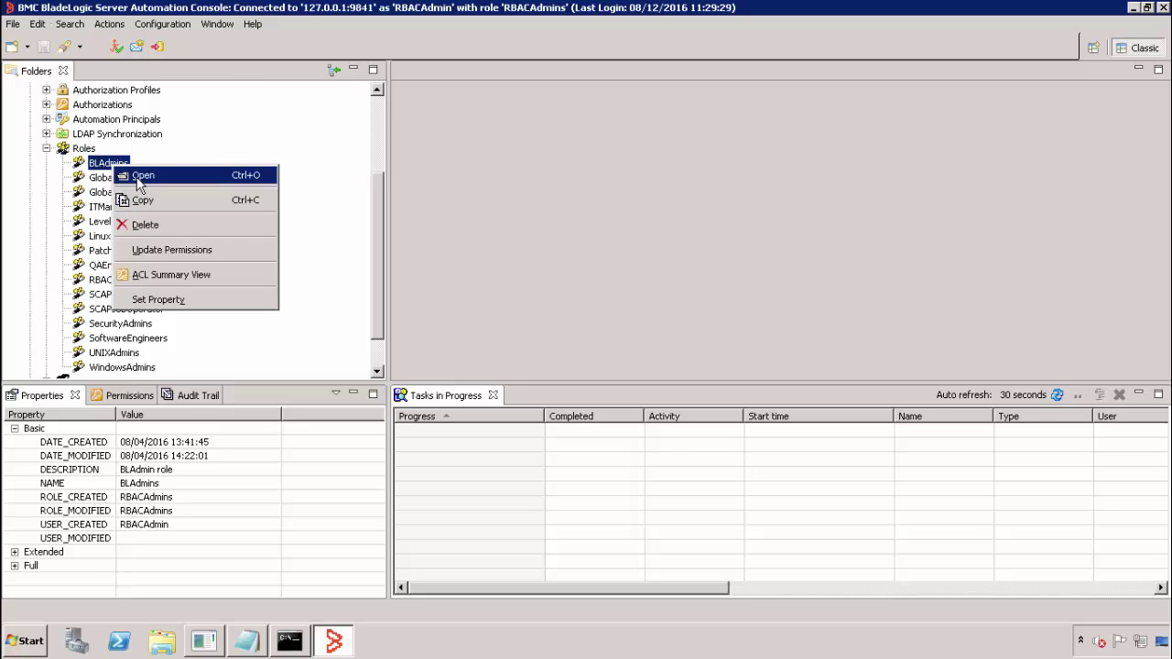
pyautogui.click(138, 181)
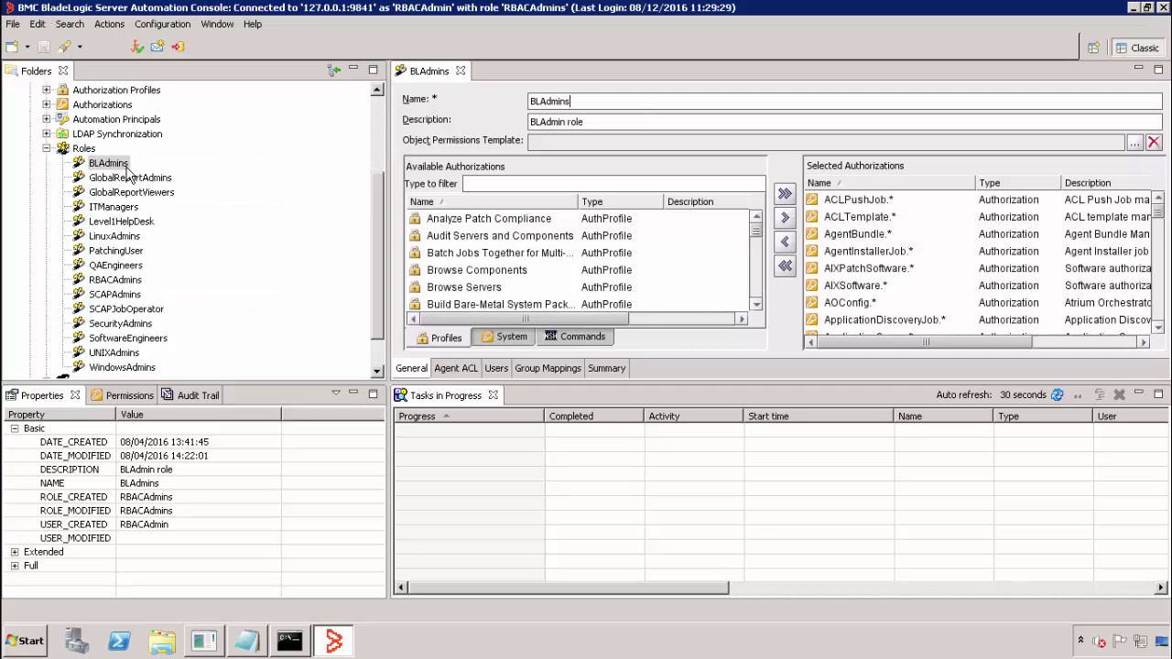
pyautogui.click(498, 339)
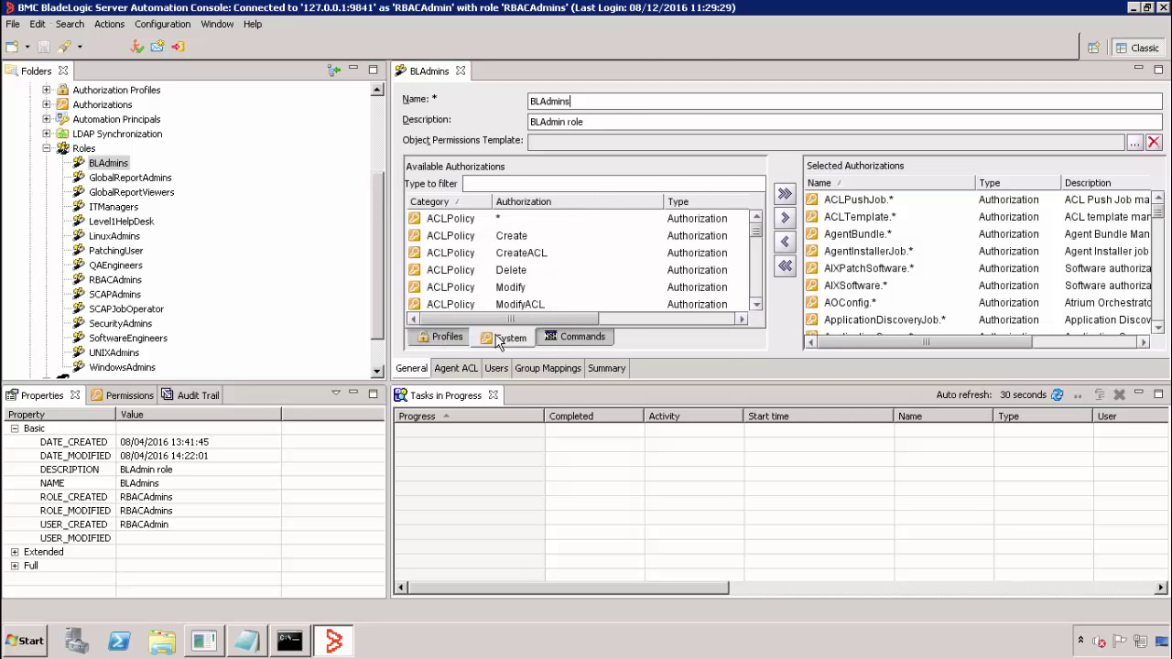
pyautogui.scroll(-10, 759, 240)
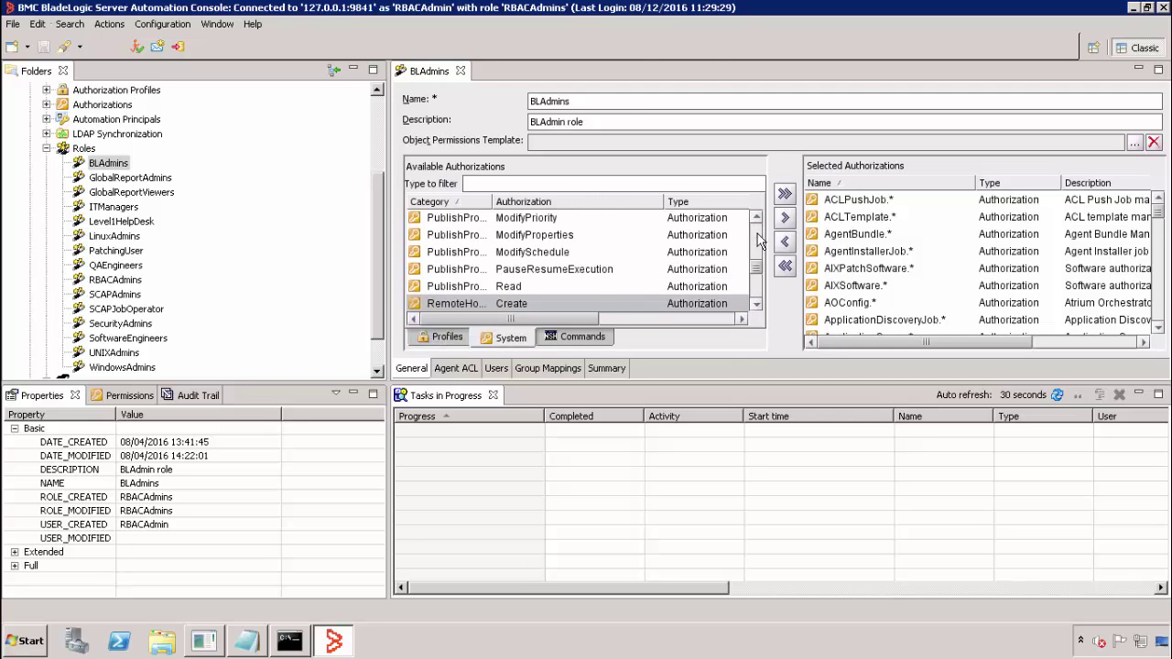
pyautogui.scroll(-1, 760, 312)
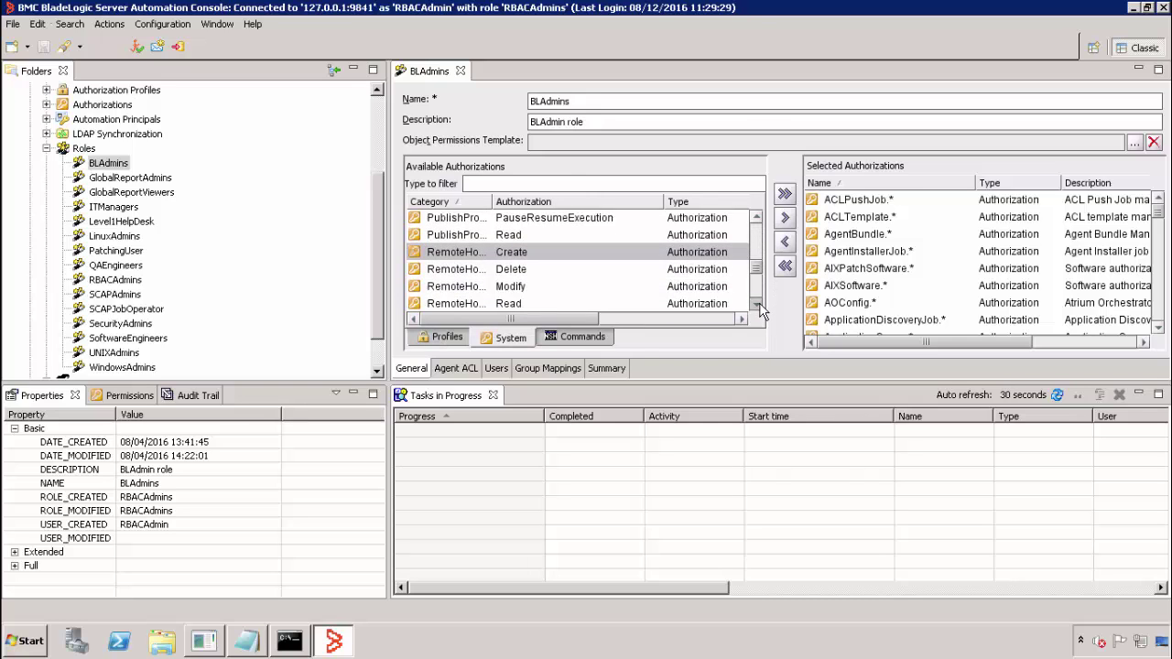
pyautogui.click(760, 311)
pyautogui.click(760, 311)
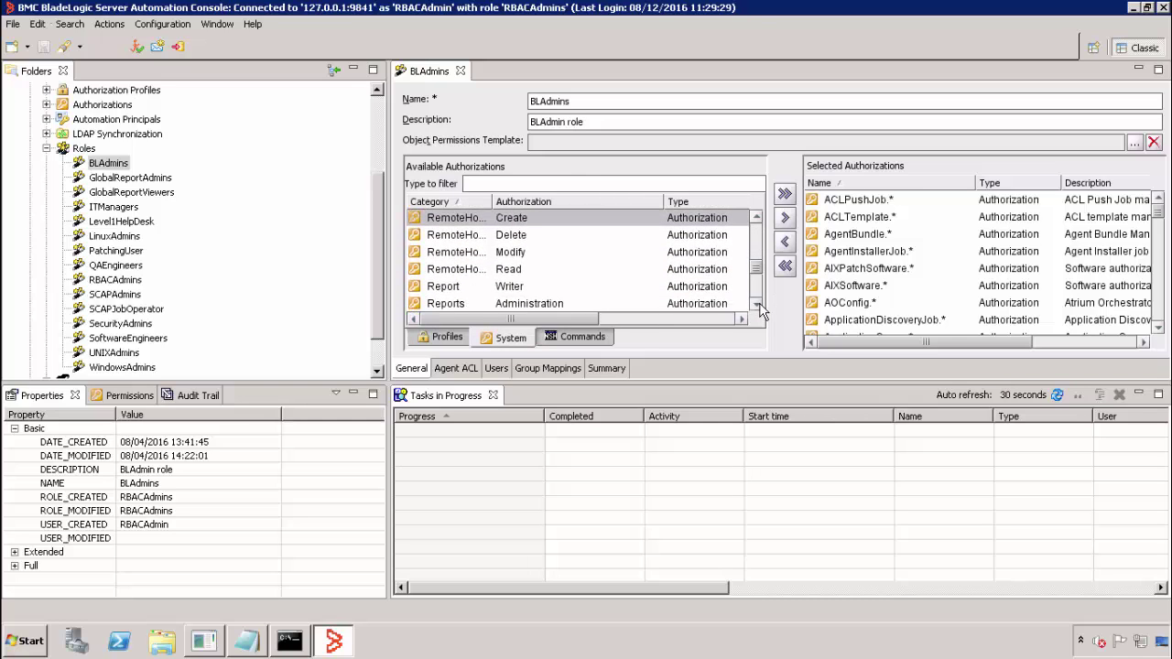
# Step: Grant BLAdmins the Report Writer authorization, then save and close the role editor
pyautogui.click(457, 285)
pyautogui.click(756, 304)
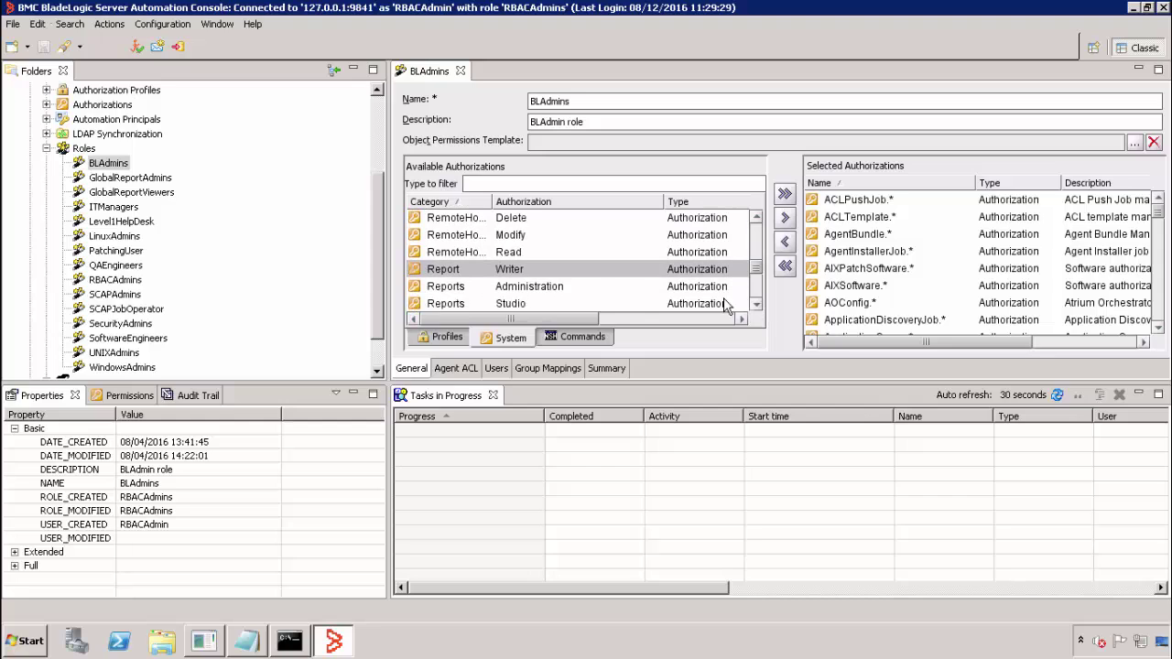
pyautogui.click(462, 291)
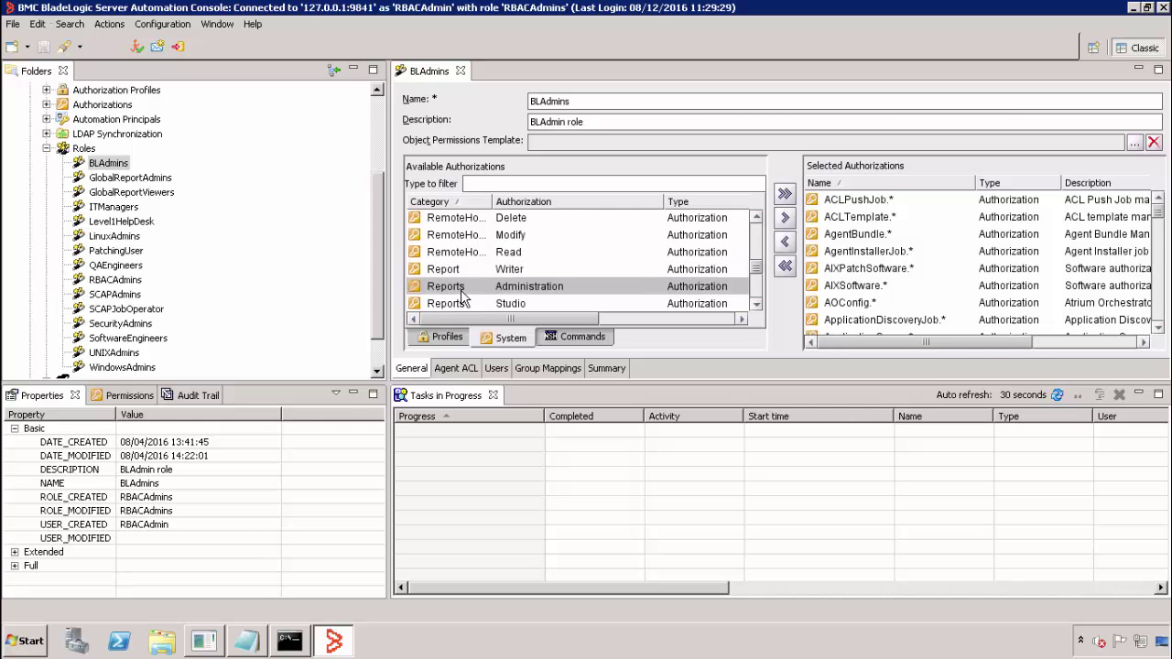
pyautogui.click(456, 270)
pyautogui.click(785, 218)
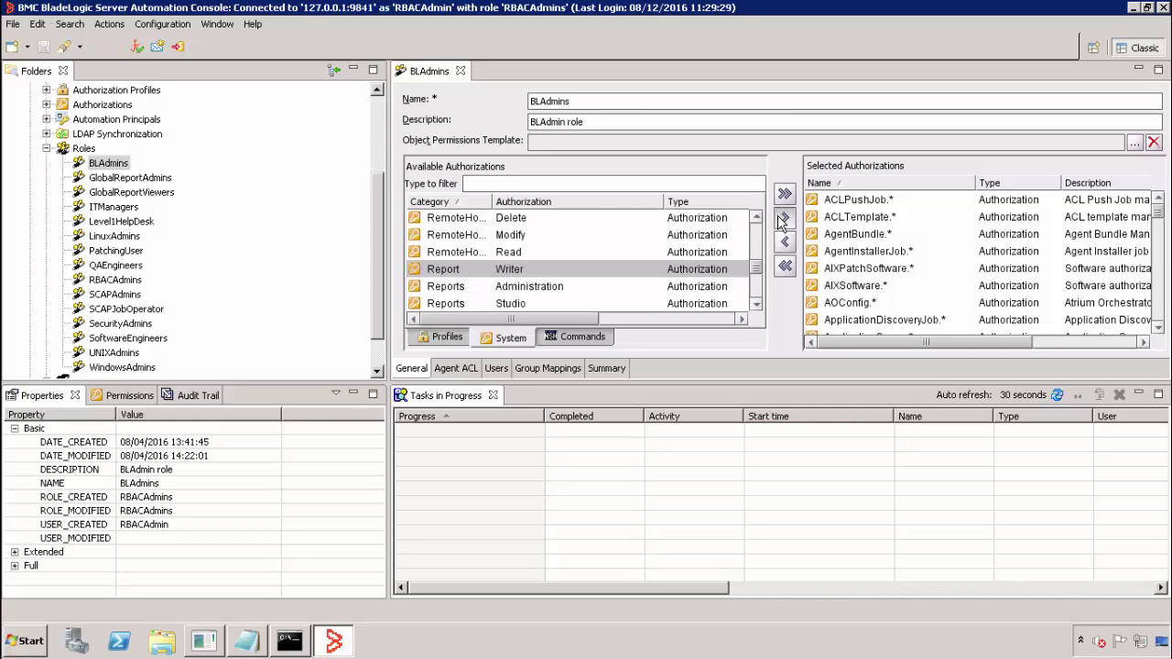
pyautogui.click(829, 235)
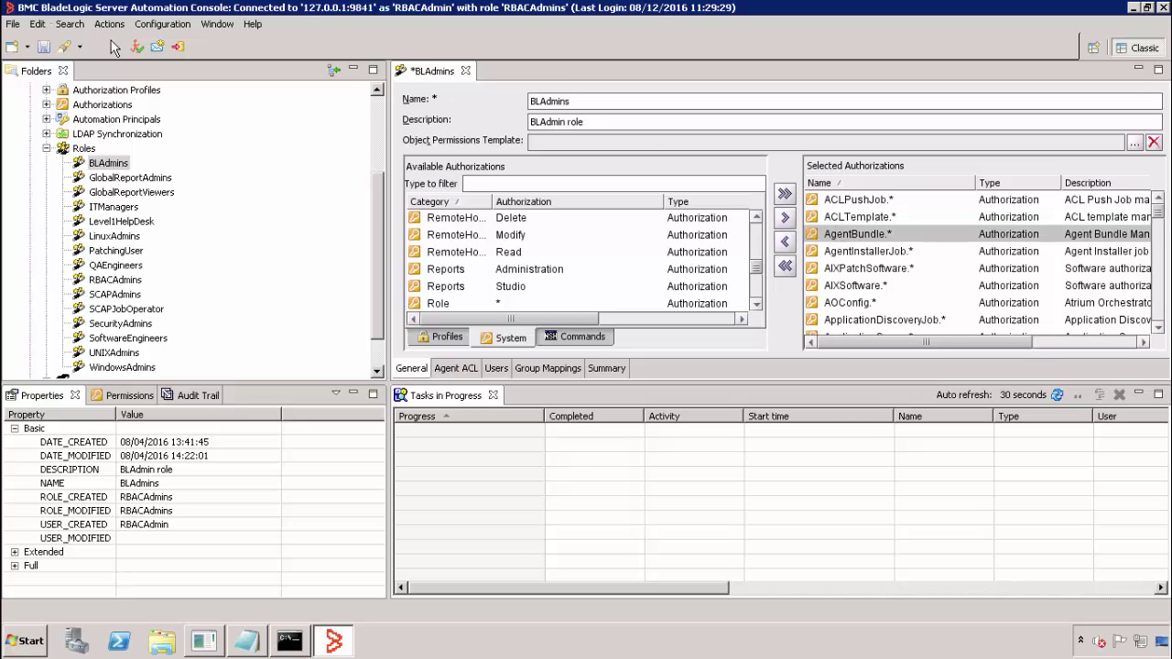
pyautogui.click(43, 48)
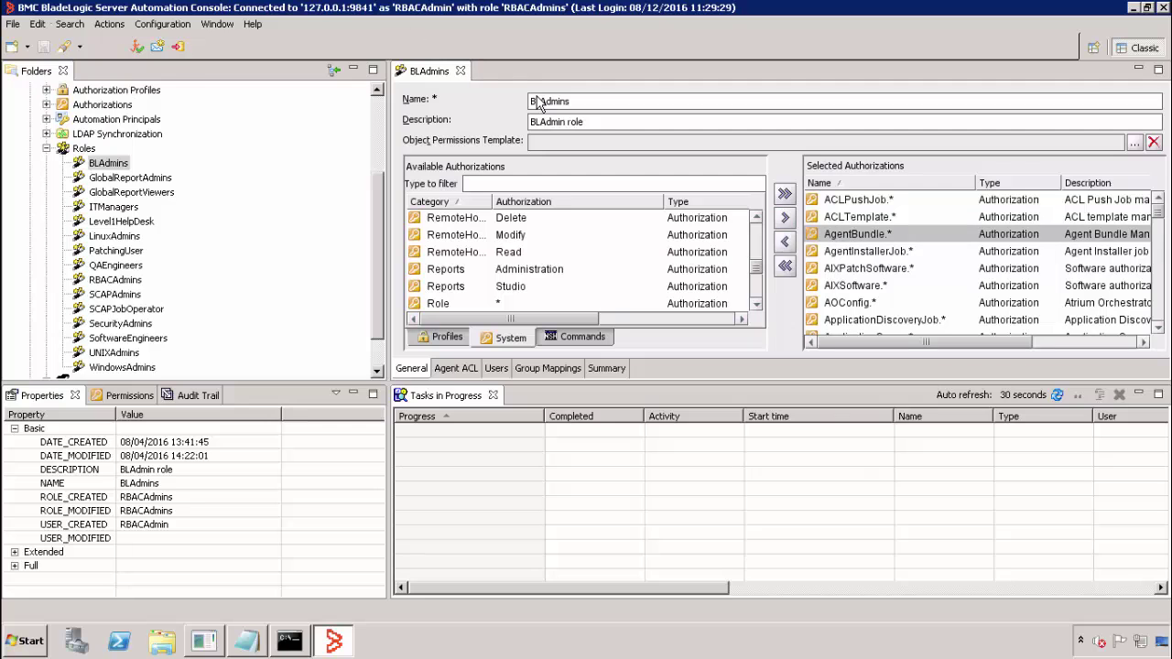
pyautogui.click(463, 71)
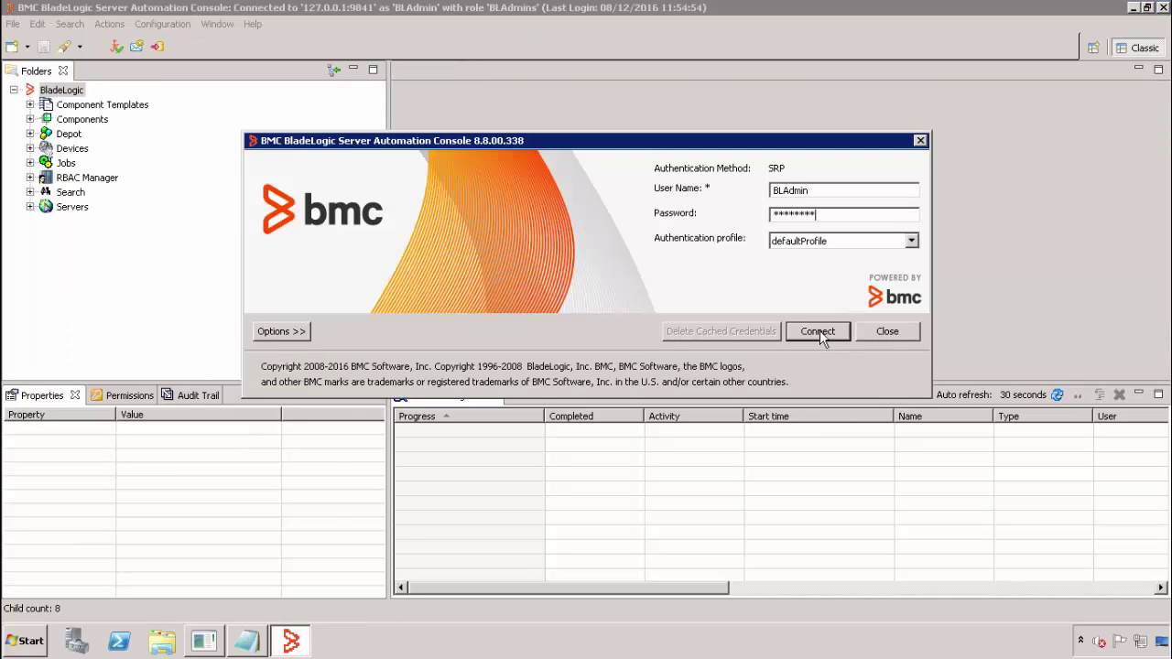
# Step: Reconnect to the console from the login dialog and bring up the Configuration menu
pyautogui.click(819, 334)
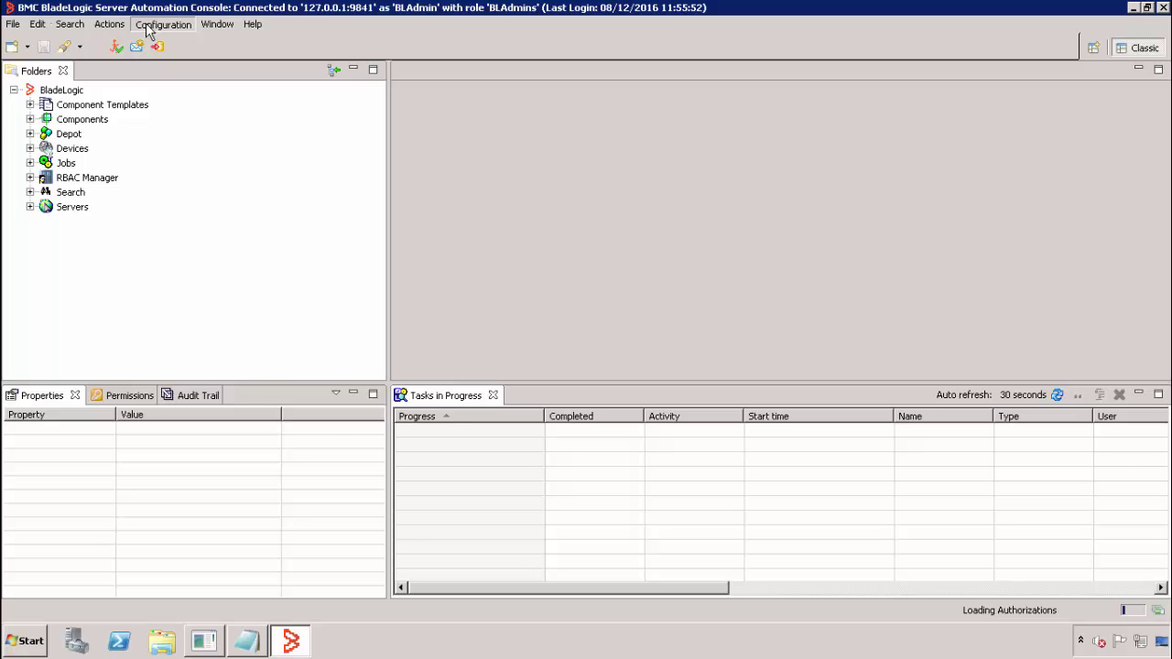
pyautogui.click(146, 27)
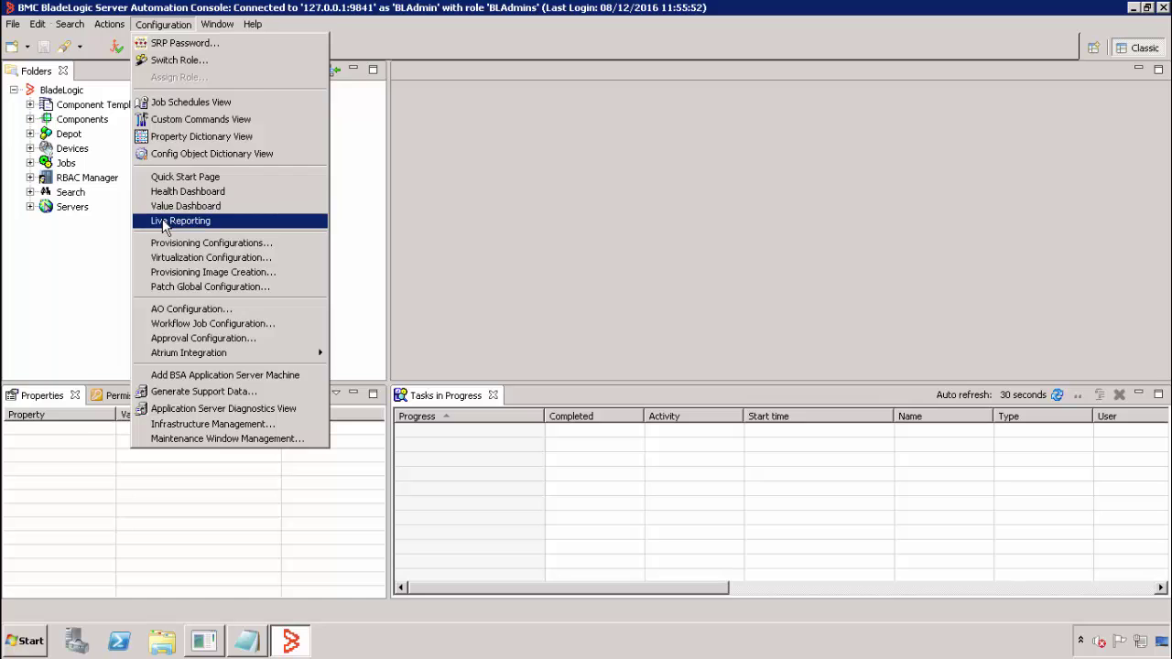
# Step: Launch Live Reporting from the Configuration menu to load the BSA dashboard at yfhost1:8082
pyautogui.click(163, 223)
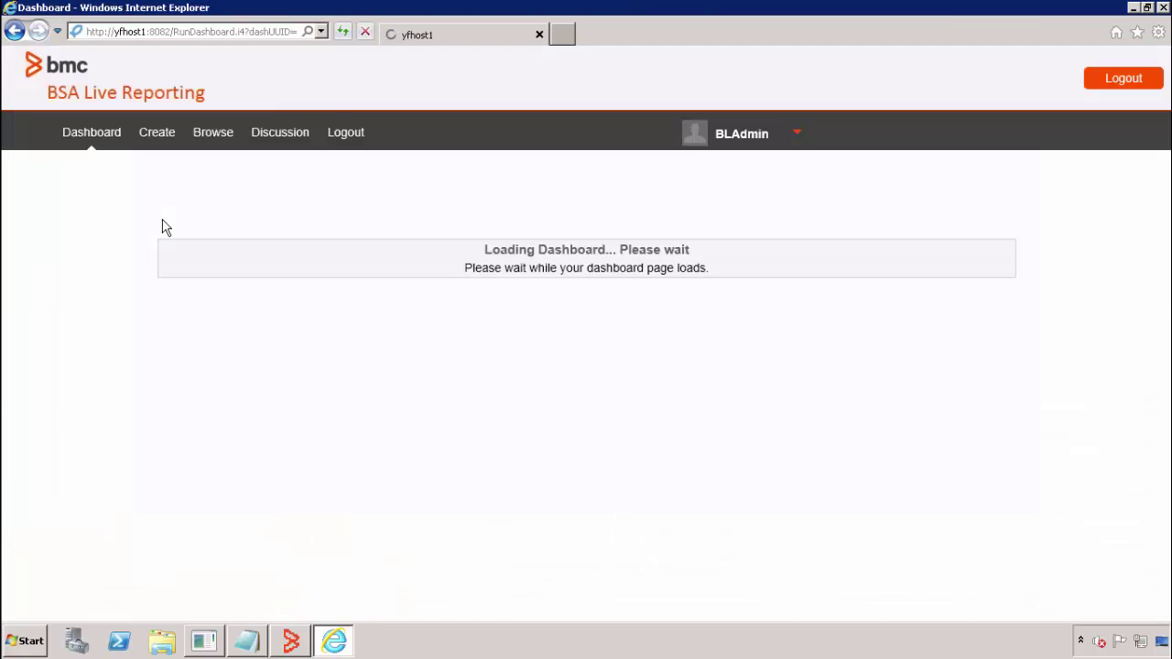